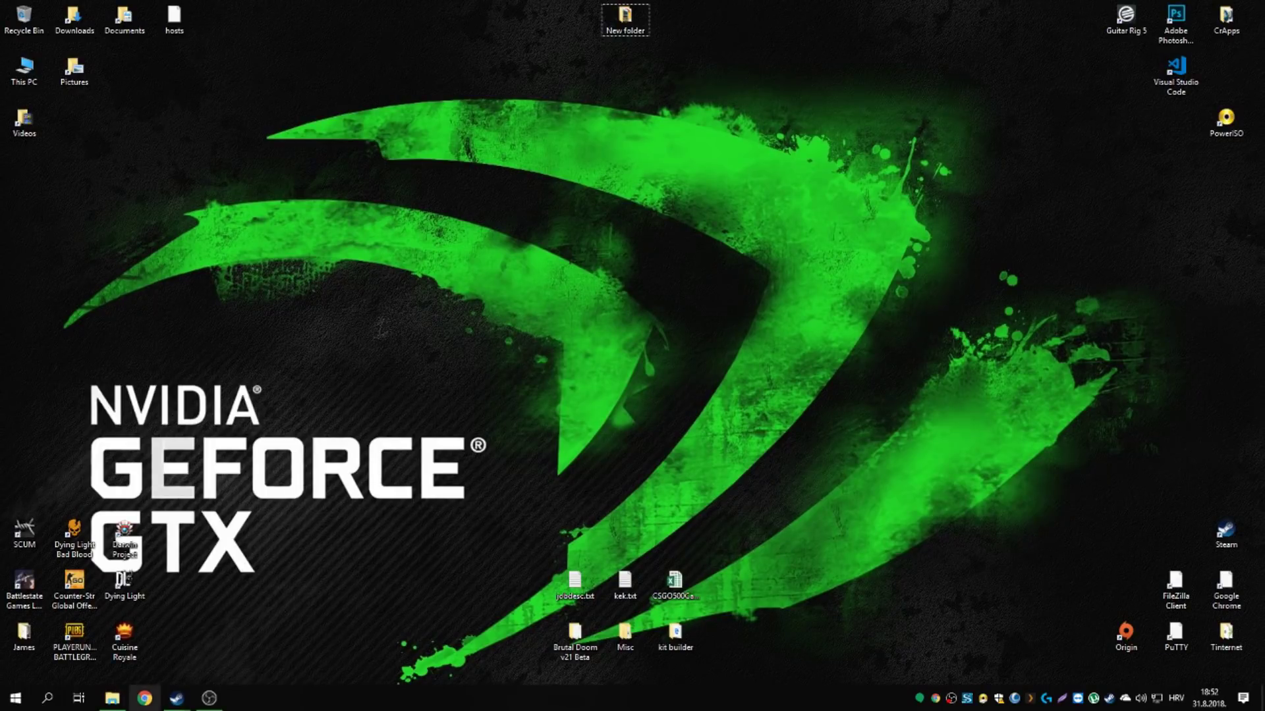
Bring up the open config folder, open a separate This PC window and go to the %appdata% location
{"action": "left_click", "coordinate": [112, 700]}
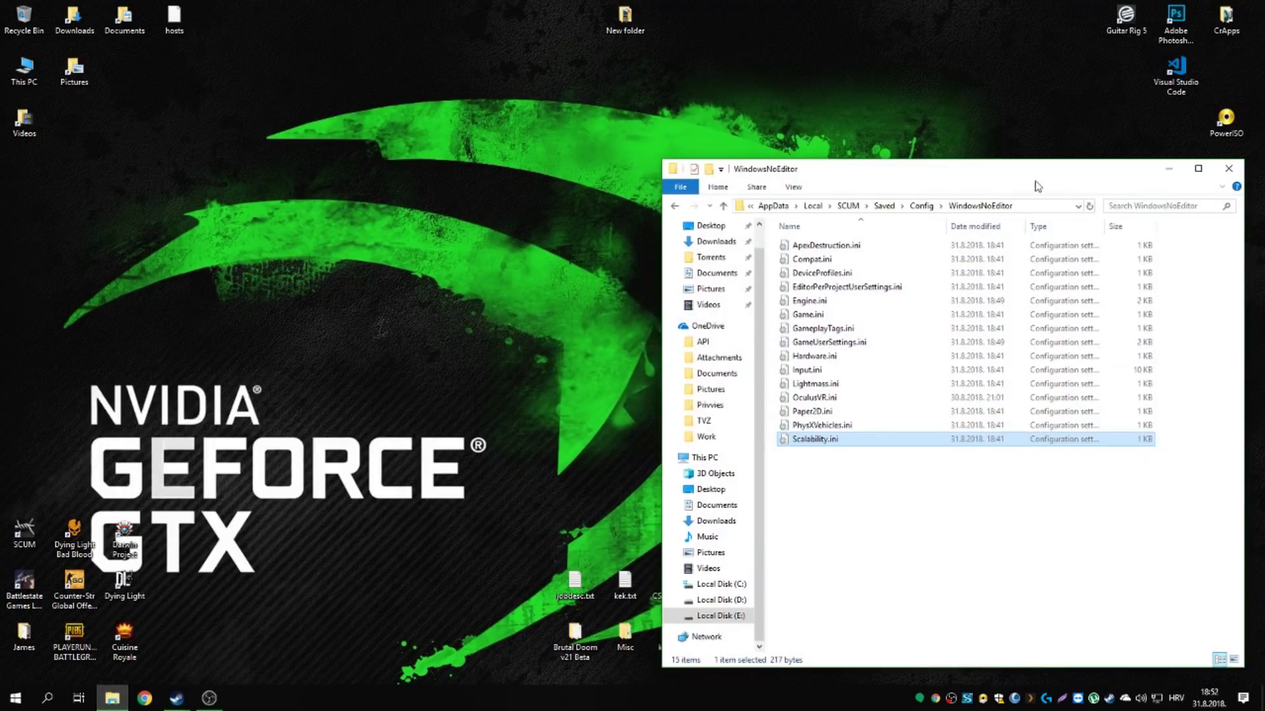
{"action": "double_click", "coordinate": [25, 72]}
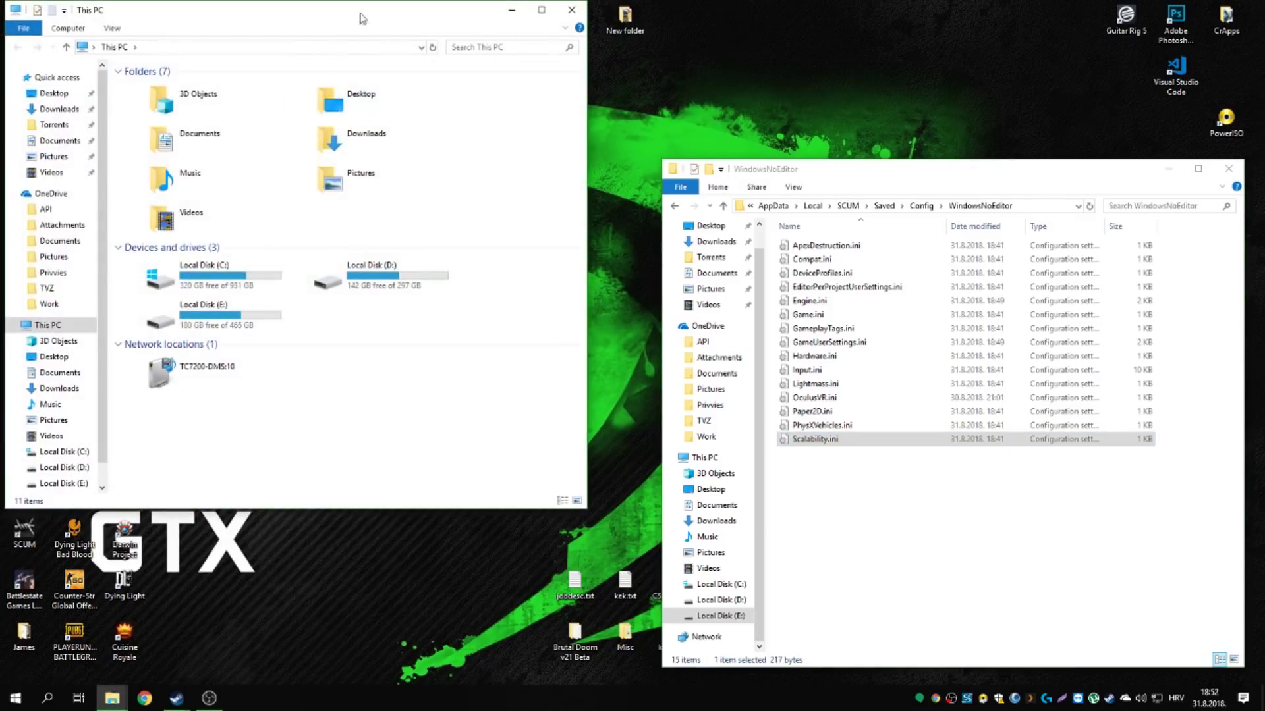
{"action": "left_click_drag", "start_coordinate": [362, 13], "coordinate": [470, 255]}
{"action": "left_click", "coordinate": [514, 222]}
{"action": "left_click", "coordinate": [307, 286]}
{"action": "key", "text": "ctrl+a"}
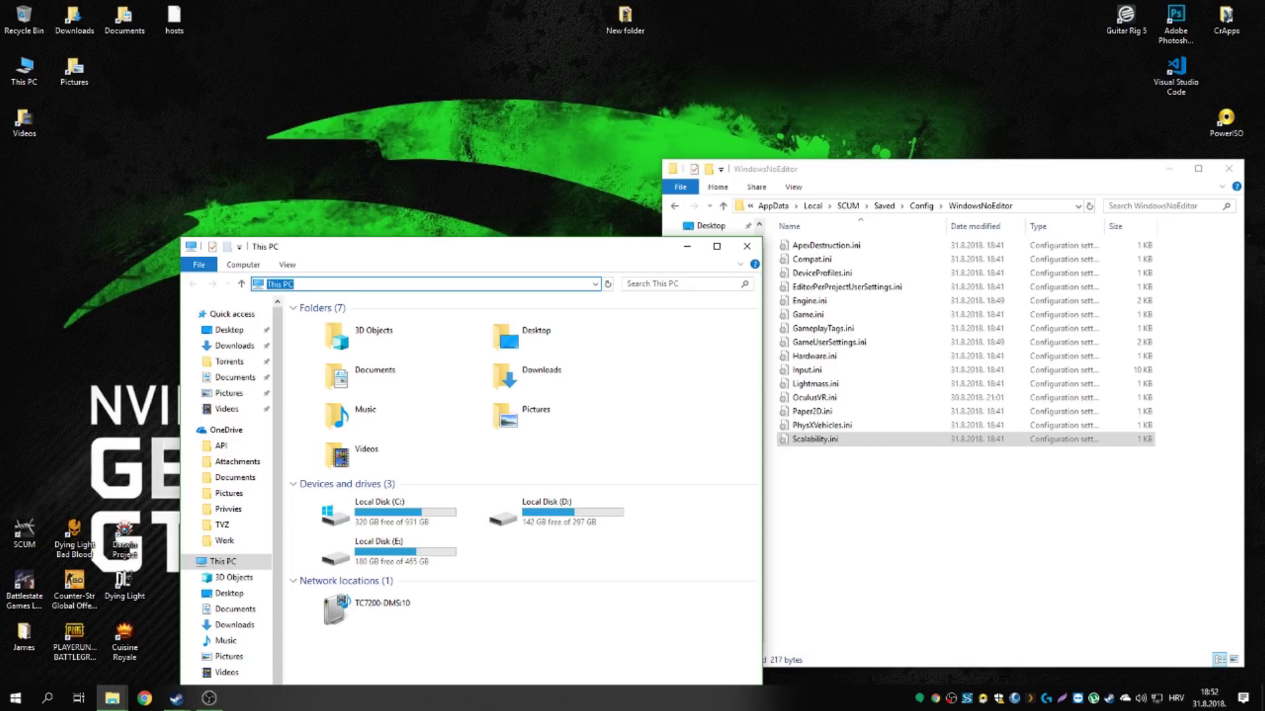
{"action": "type", "text": "%appdata%"}
{"action": "key", "text": "Return"}
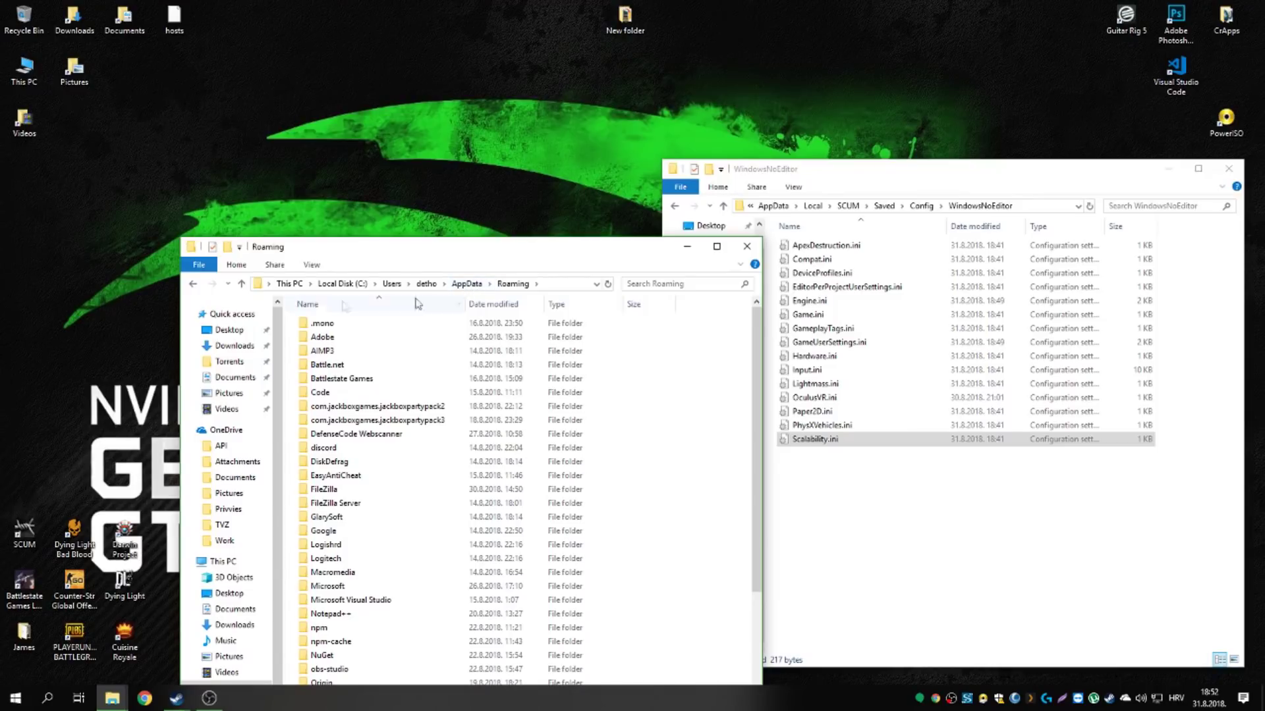
Browse up to AppData and into Local\SCUM\Saved\Config\WindowsNoEditor, and close this second window
{"action": "left_click", "coordinate": [243, 286]}
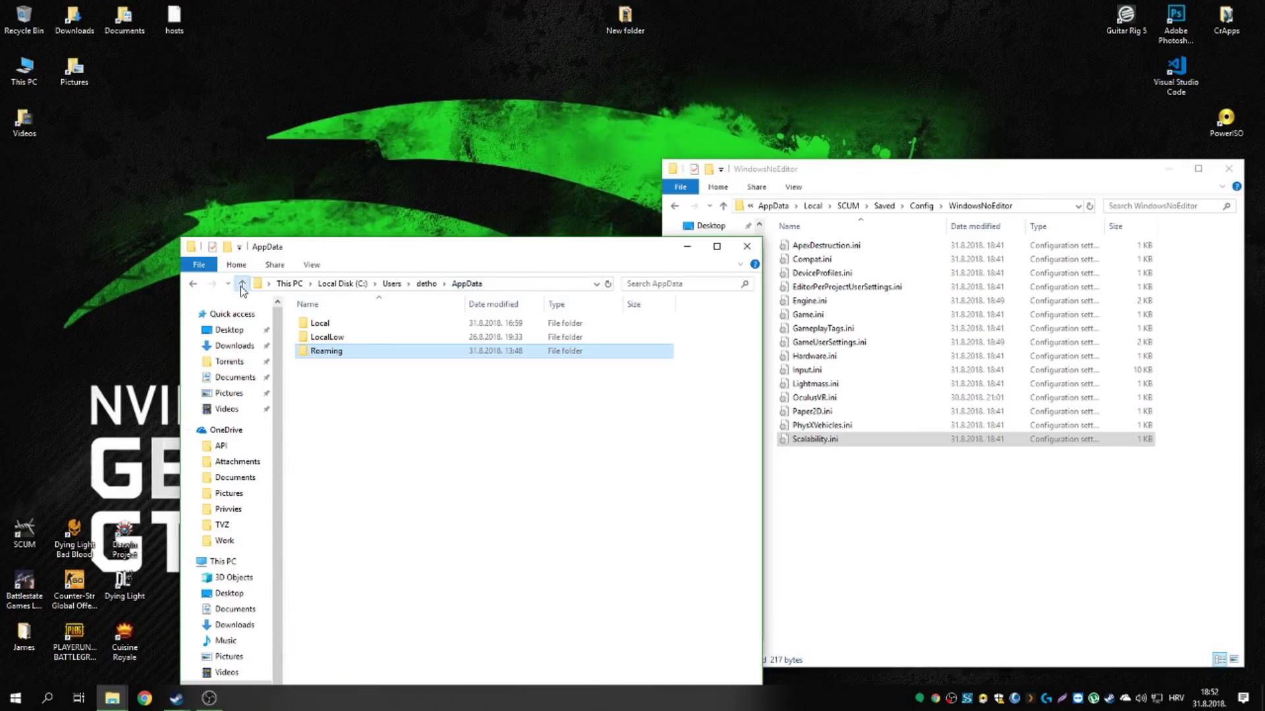
{"action": "double_click", "coordinate": [348, 324]}
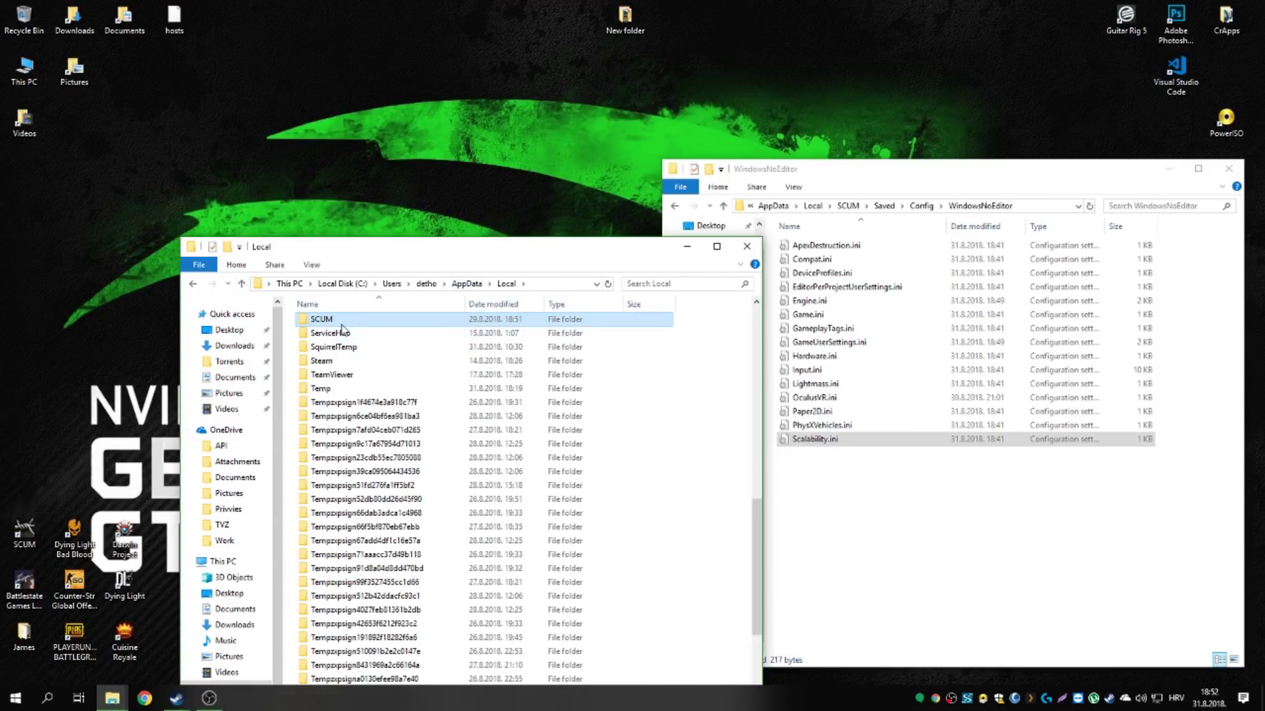
{"action": "double_click", "coordinate": [343, 321]}
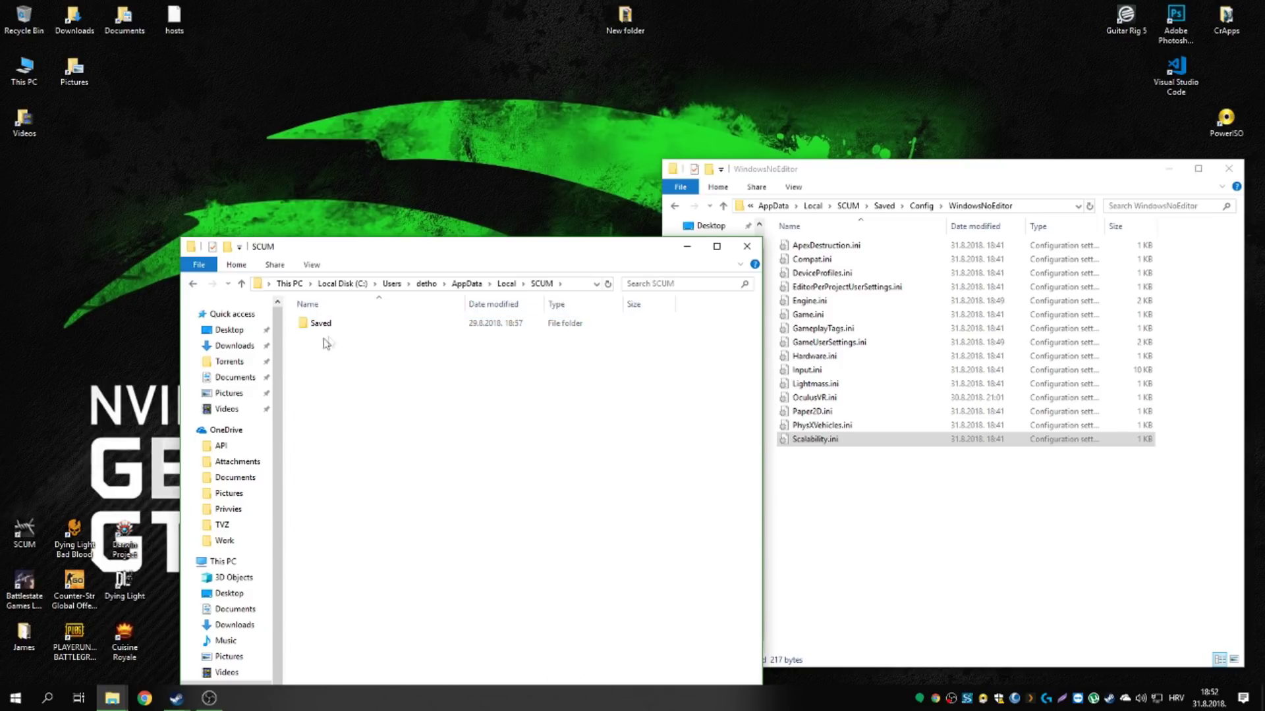
{"action": "double_click", "coordinate": [344, 326]}
{"action": "double_click", "coordinate": [353, 325]}
{"action": "double_click", "coordinate": [344, 337]}
{"action": "left_click", "coordinate": [746, 247]}
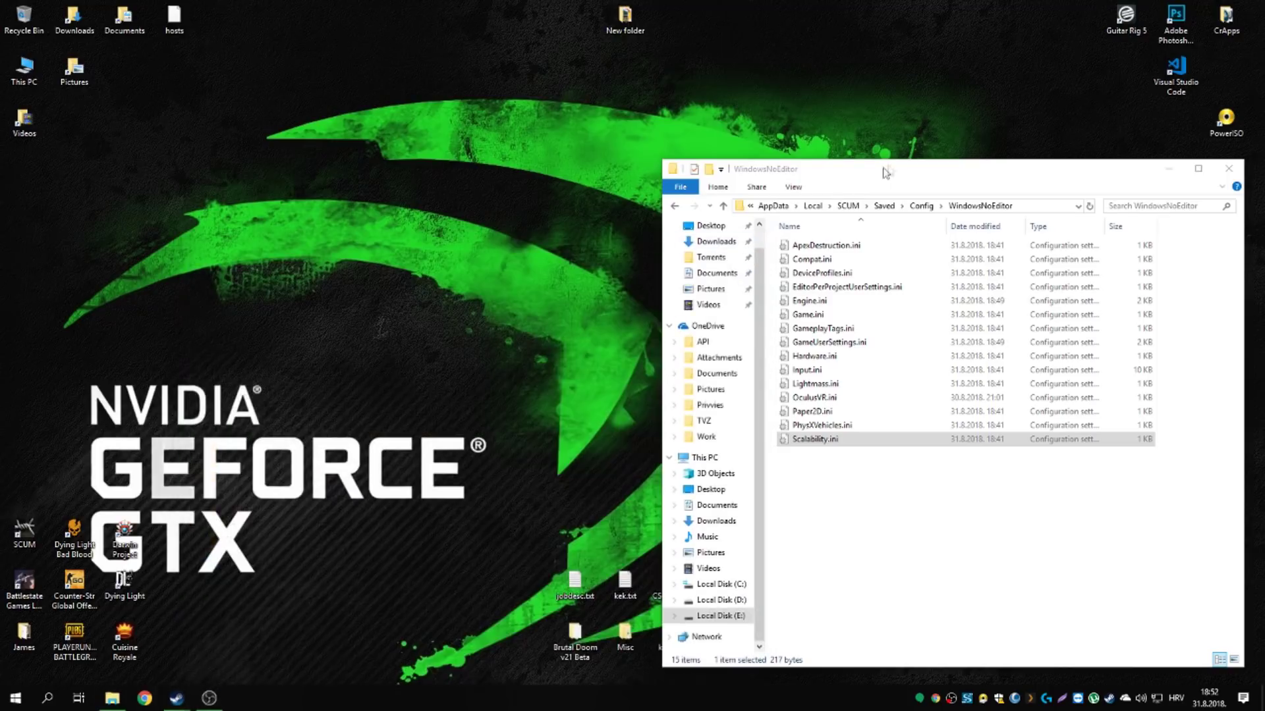
Point out Engine.ini and GameUserSettings.ini in the WindowsNoEditor folder, and briefly view Scalability.ini before closing it
{"action": "left_click_drag", "start_coordinate": [819, 173], "coordinate": [687, 127]}
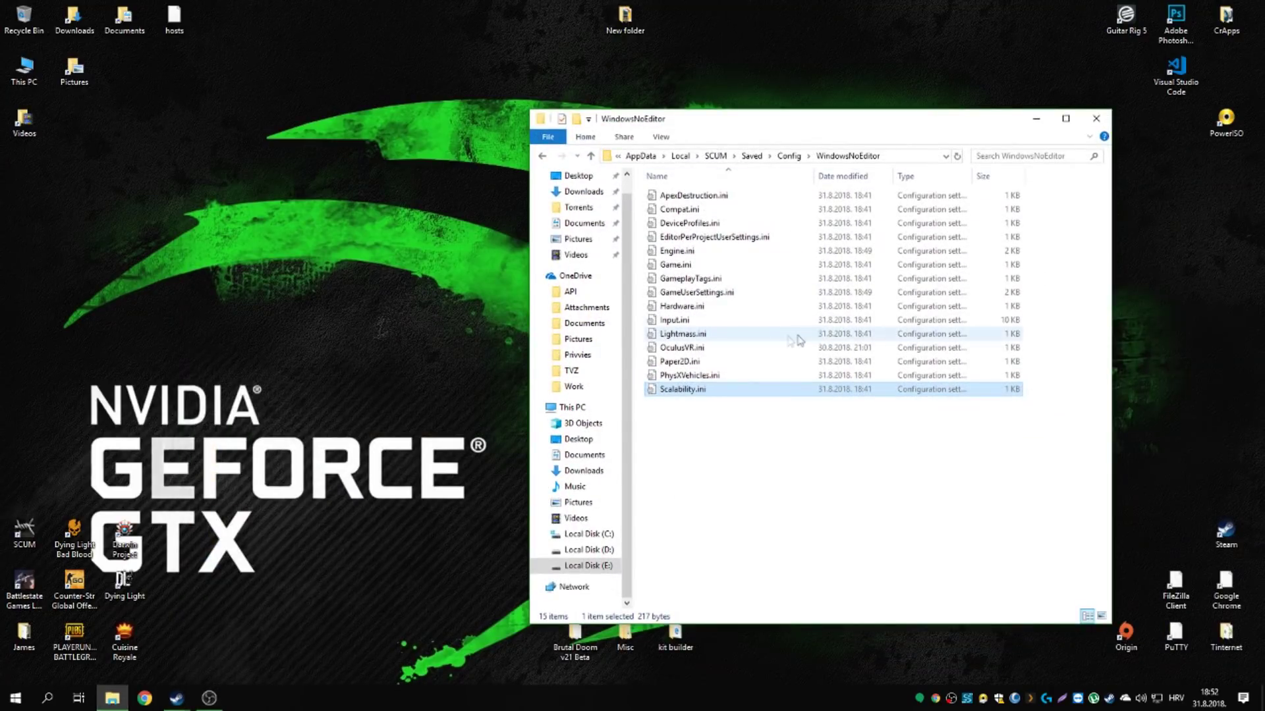
{"action": "left_click", "coordinate": [723, 251]}
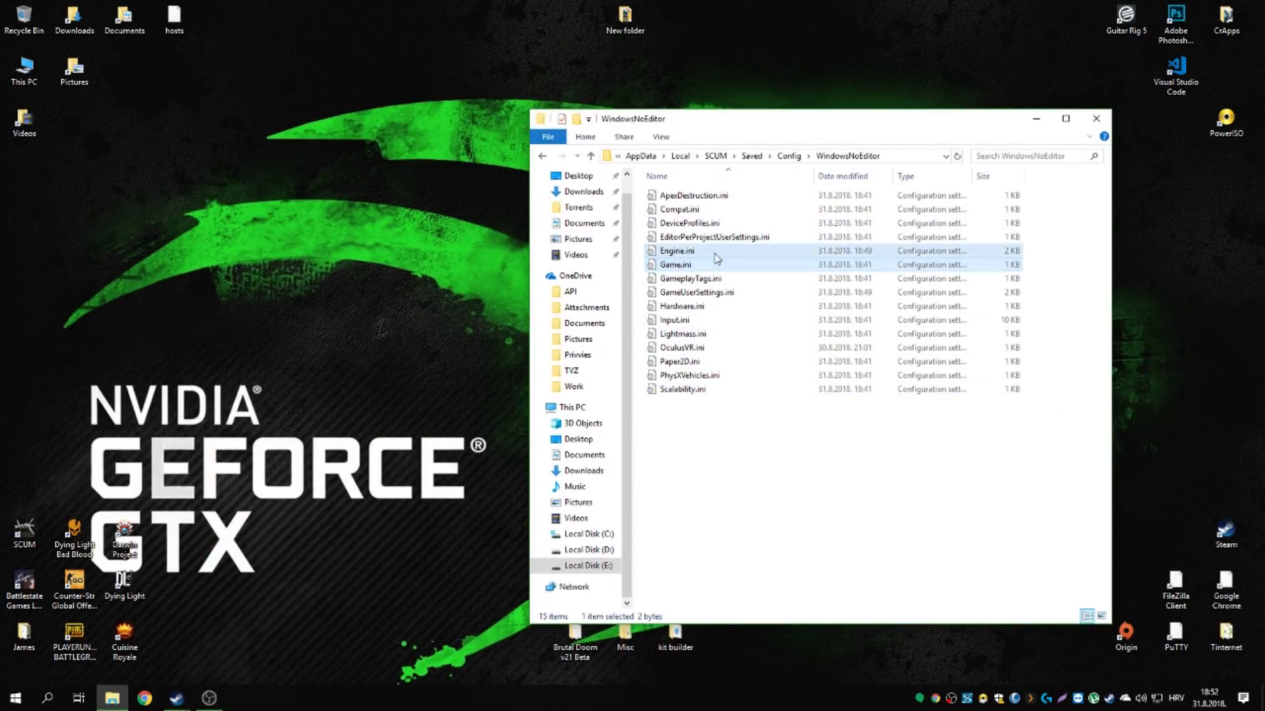
{"action": "left_click", "coordinate": [714, 296]}
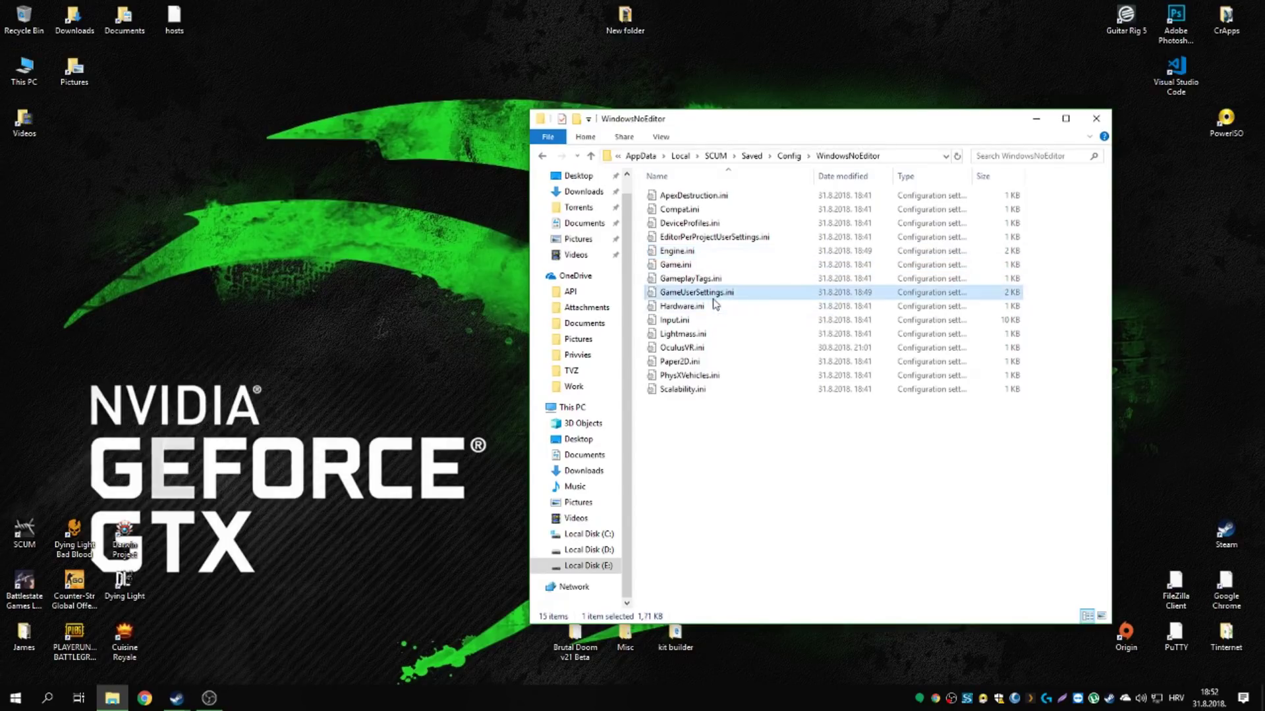
{"action": "double_click", "coordinate": [698, 389]}
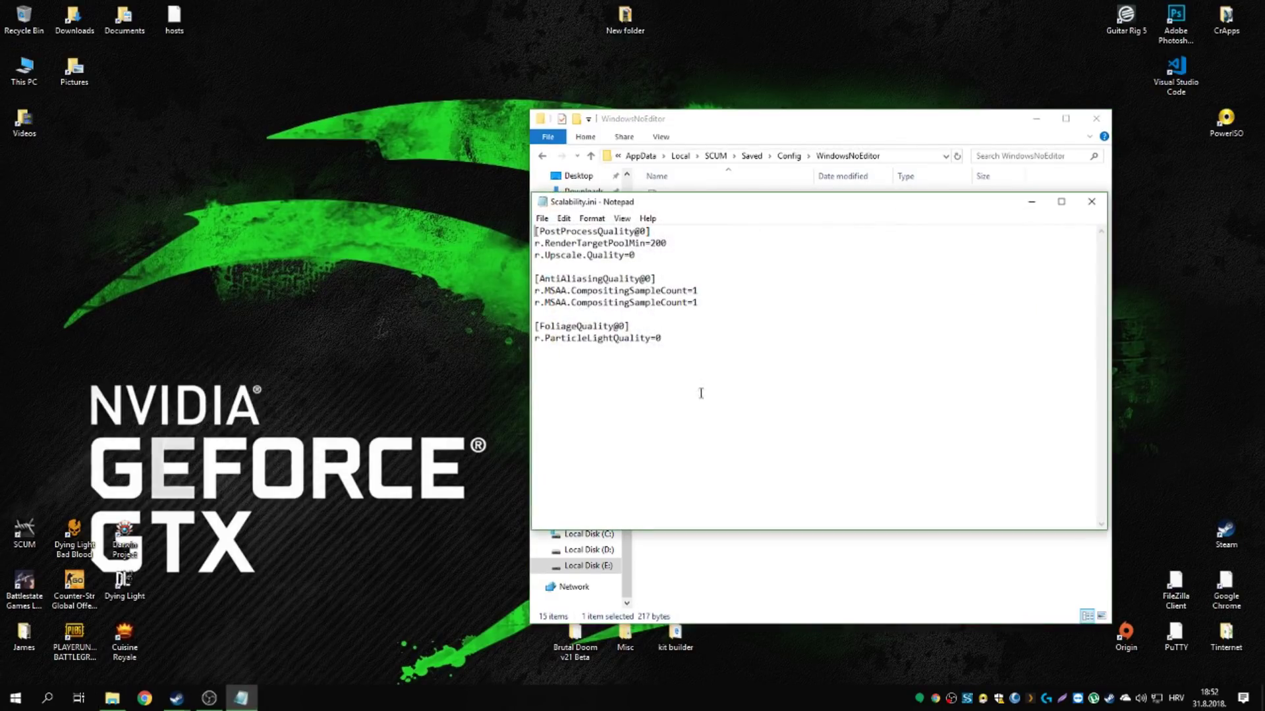
{"action": "left_click", "coordinate": [1091, 201]}
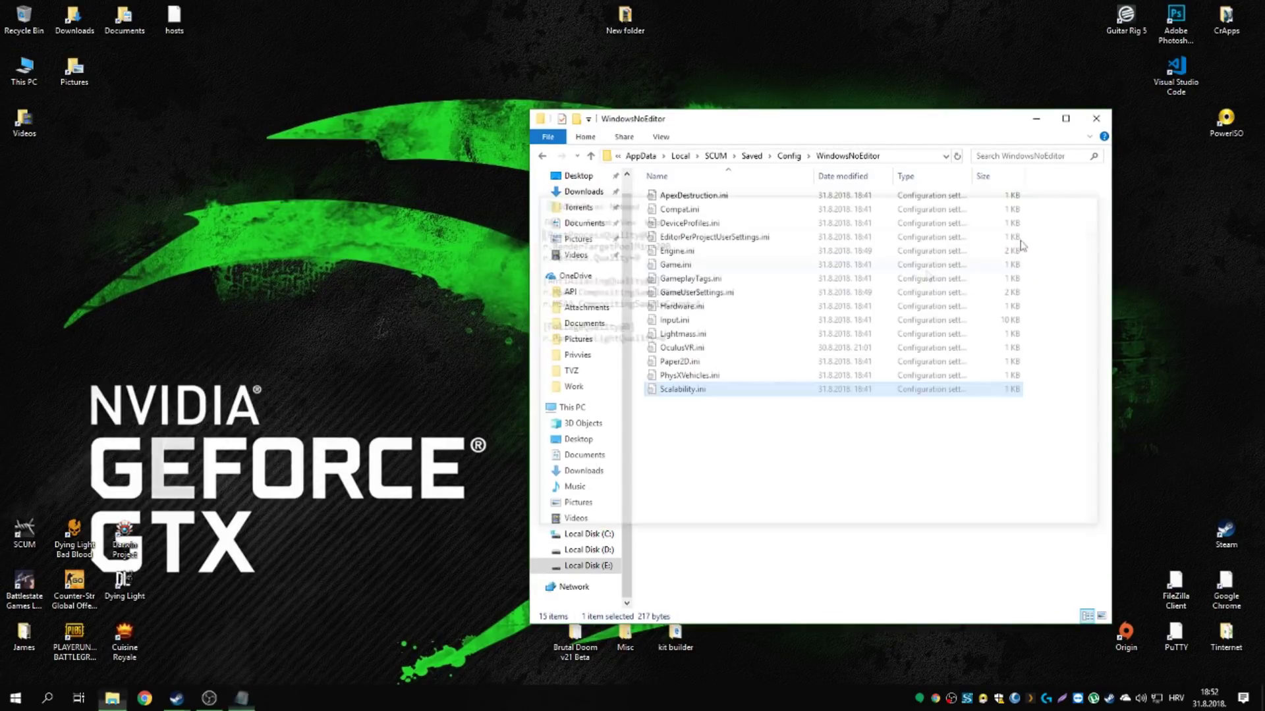
Open Engine.ini, highlight its [Core.System] paths, and enlarge the Notepad window to show the whole file
{"action": "double_click", "coordinate": [712, 251]}
{"action": "left_click_drag", "start_coordinate": [693, 119], "coordinate": [297, 150]}
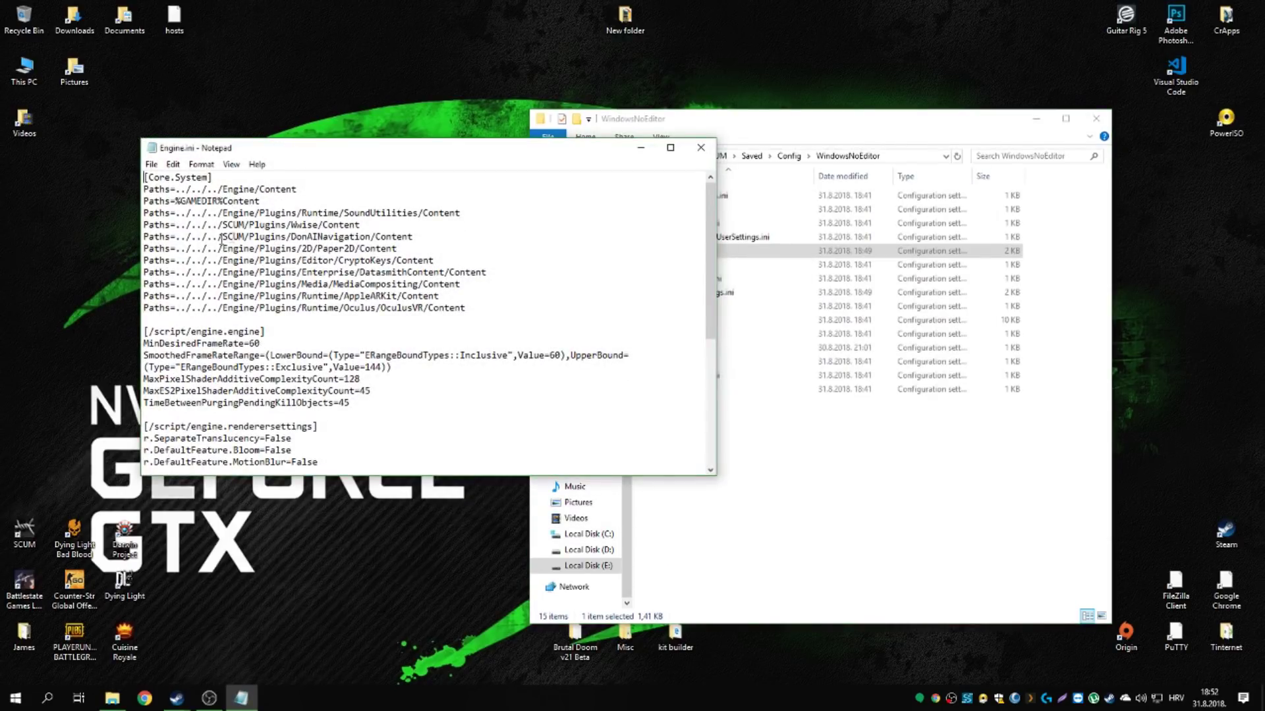
{"action": "left_click_drag", "start_coordinate": [484, 311], "coordinate": [144, 177]}
{"action": "left_click", "coordinate": [392, 249]}
{"action": "left_click_drag", "start_coordinate": [404, 139], "coordinate": [420, 77]}
{"action": "left_click_drag", "start_coordinate": [434, 527], "coordinate": [423, 660]}
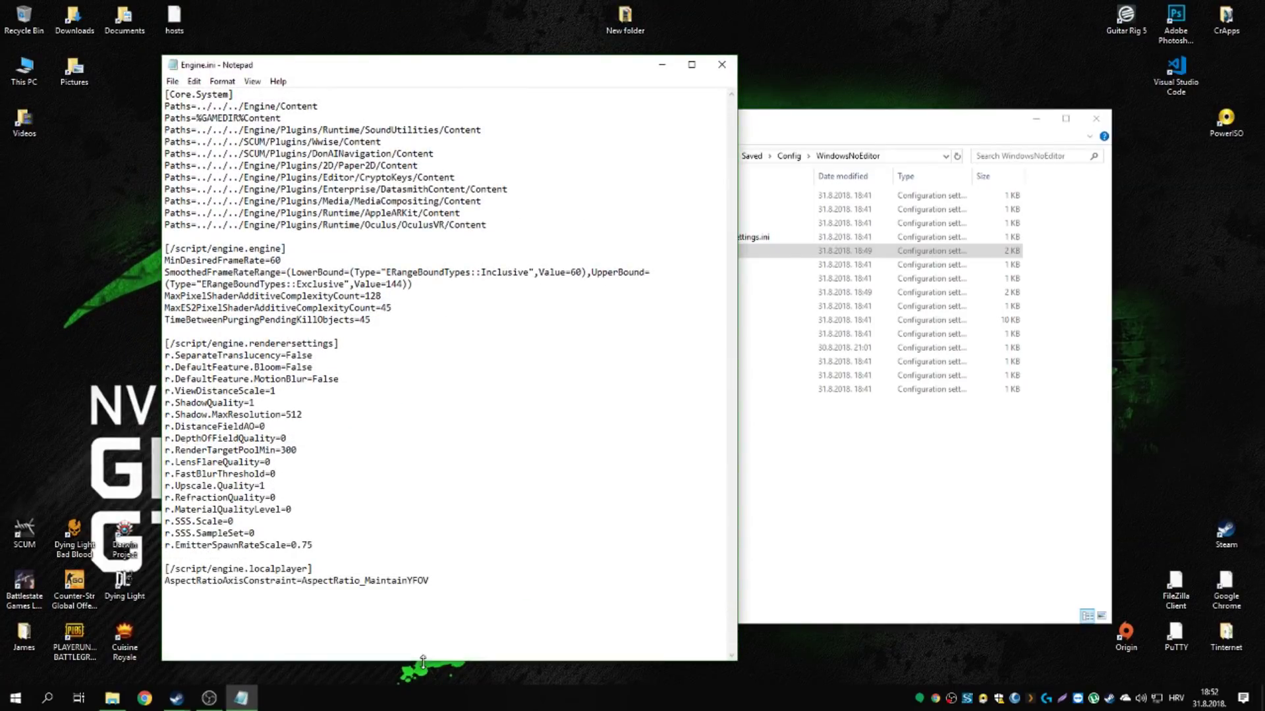
Examine the [/script/engine.engine] section of Engine.ini, particularly the MinDesiredFrameRate line
{"action": "left_click_drag", "start_coordinate": [166, 249], "coordinate": [359, 286]}
{"action": "left_click", "coordinate": [401, 324]}
{"action": "left_click_drag", "start_coordinate": [403, 323], "coordinate": [320, 257]}
{"action": "left_click", "coordinate": [389, 308]}
{"action": "left_click", "coordinate": [319, 287]}
{"action": "left_click_drag", "start_coordinate": [417, 322], "coordinate": [164, 272]}
{"action": "left_click", "coordinate": [473, 317]}
{"action": "left_click_drag", "start_coordinate": [164, 249], "coordinate": [282, 260]}
{"action": "left_click", "coordinate": [197, 272]}
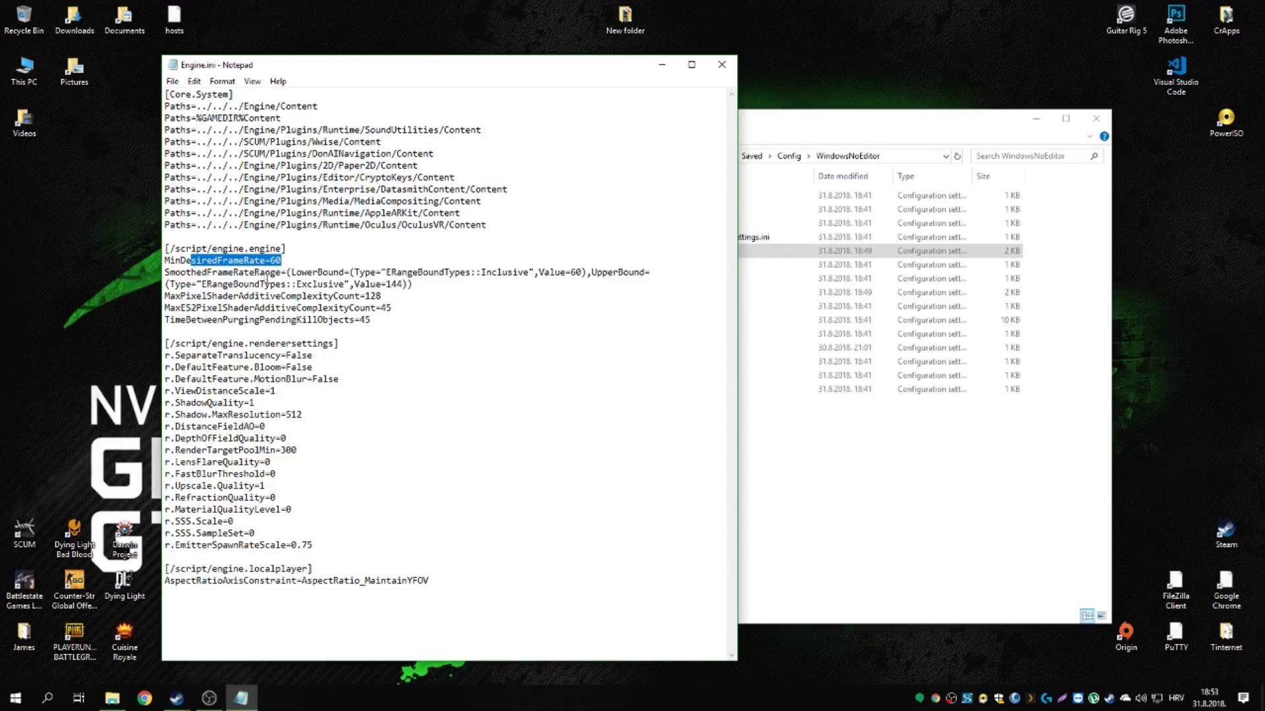
Examine the lower and upper bounds of the SmoothedFrameRateRange entry
{"action": "left_click", "coordinate": [388, 284]}
{"action": "key", "text": "shift+Home"}
{"action": "left_click", "coordinate": [384, 314]}
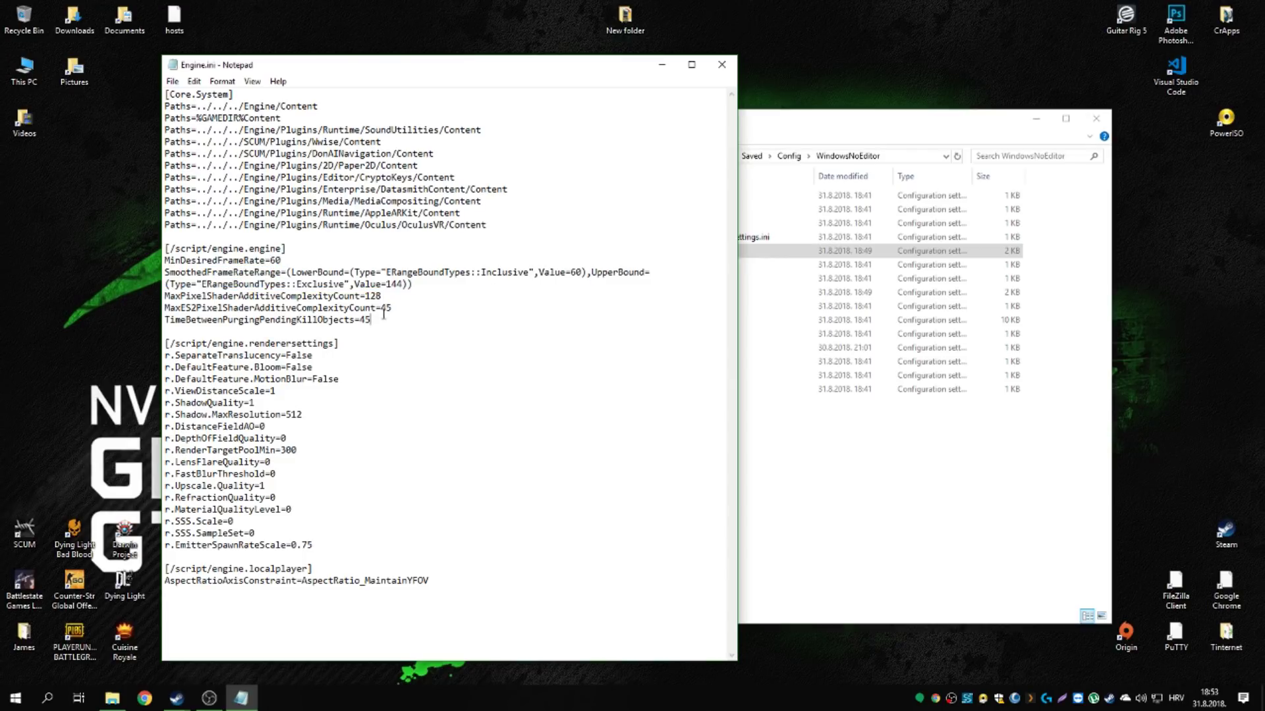
{"action": "left_click_drag", "start_coordinate": [404, 284], "coordinate": [387, 284]}
{"action": "left_click", "coordinate": [404, 295]}
Examine the pixel shader complexity counts and the TimeBetweenPurgingPendingKillObjects entry in the engine section
{"action": "mouse_move", "coordinate": [166, 296]}
{"action": "left_mouse_down"}
{"action": "mouse_move", "coordinate": [326, 296]}
{"action": "mouse_move", "coordinate": [396, 316]}
{"action": "mouse_move", "coordinate": [164, 295]}
{"action": "left_mouse_up"}
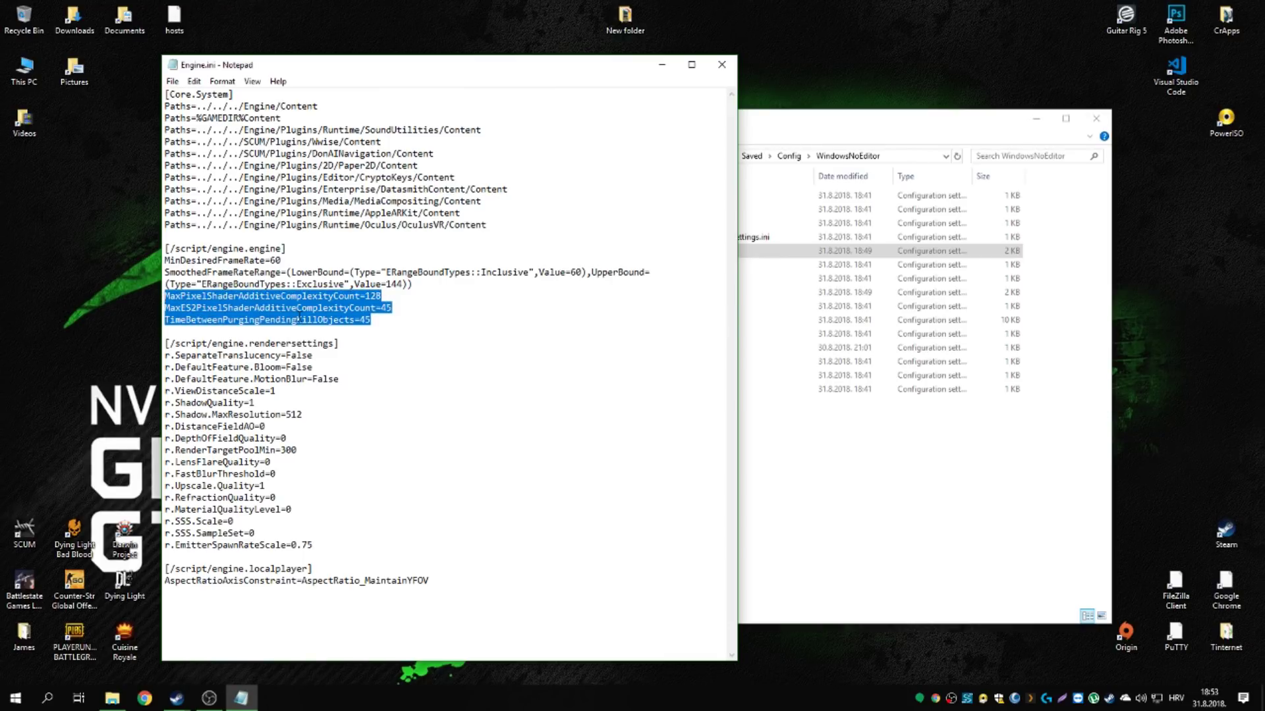
{"action": "left_click_drag", "start_coordinate": [165, 320], "coordinate": [339, 320]}
{"action": "left_click", "coordinate": [335, 331]}
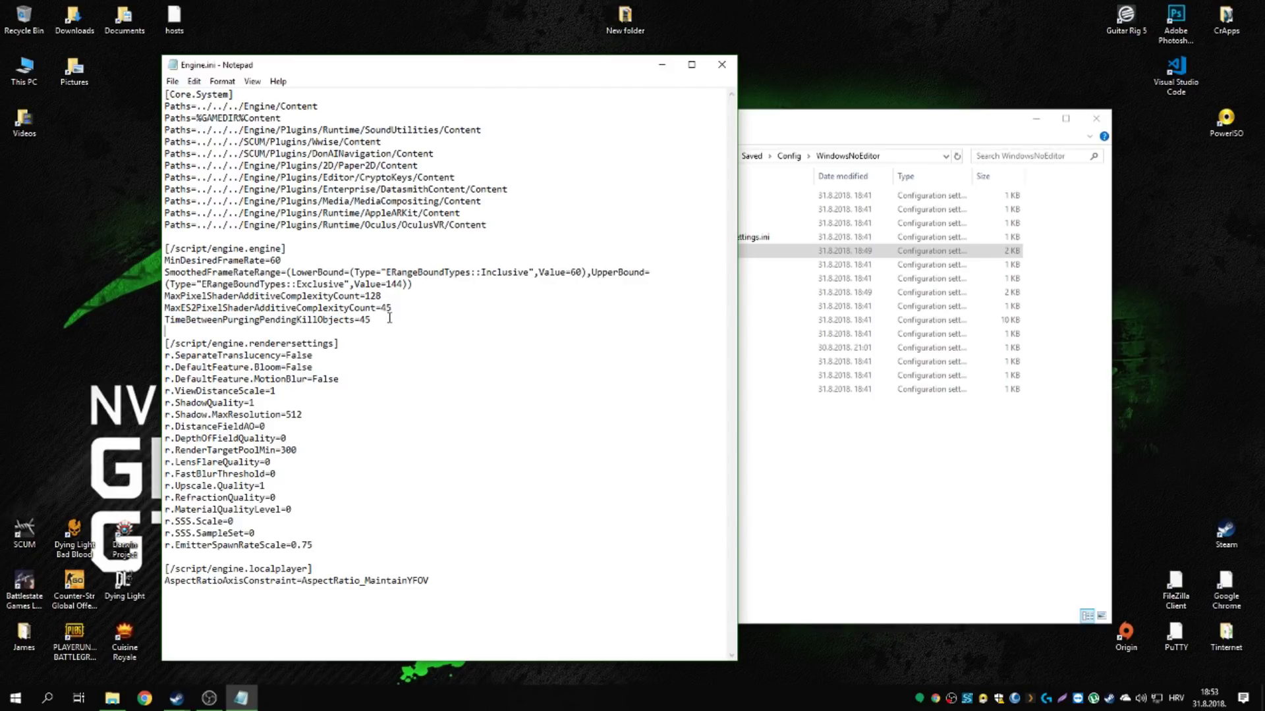
{"action": "left_click_drag", "start_coordinate": [378, 318], "coordinate": [166, 296]}
{"action": "left_click", "coordinate": [370, 320]}
{"action": "double_click", "coordinate": [372, 322]}
{"action": "left_click", "coordinate": [378, 322]}
{"action": "left_click_drag", "start_coordinate": [390, 323], "coordinate": [166, 261]}
{"action": "left_click", "coordinate": [447, 327]}
Review the entire [/script/engine.renderersettings] section and highlight the added sections of Engine.ini
{"action": "left_click_drag", "start_coordinate": [191, 344], "coordinate": [333, 336]}
{"action": "left_click", "coordinate": [307, 367]}
{"action": "double_click", "coordinate": [307, 344]}
{"action": "left_click", "coordinate": [260, 454]}
{"action": "left_click_drag", "start_coordinate": [180, 355], "coordinate": [328, 546]}
{"action": "left_click", "coordinate": [327, 546]}
{"action": "left_click_drag", "start_coordinate": [492, 572], "coordinate": [165, 250]}
{"action": "left_click", "coordinate": [378, 363]}
Examine the translucency, bloom, motion blur, view distance, shadow quality and depth-of-field entries in the renderer settings
{"action": "left_click_drag", "start_coordinate": [175, 355], "coordinate": [275, 367]}
{"action": "left_click_drag", "start_coordinate": [191, 378], "coordinate": [270, 379]}
{"action": "left_click_drag", "start_coordinate": [170, 390], "coordinate": [263, 415]}
{"action": "left_click", "coordinate": [255, 426]}
{"action": "mouse_move", "coordinate": [180, 439]}
{"action": "left_mouse_down"}
{"action": "mouse_move", "coordinate": [289, 509]}
{"action": "mouse_move", "coordinate": [260, 533]}
{"action": "mouse_move", "coordinate": [197, 438]}
{"action": "left_mouse_up"}
{"action": "left_click", "coordinate": [293, 487]}
{"action": "left_click_drag", "start_coordinate": [198, 391], "coordinate": [269, 386]}
{"action": "left_click", "coordinate": [272, 405]}
{"action": "left_click", "coordinate": [270, 411]}
{"action": "left_click_drag", "start_coordinate": [204, 404], "coordinate": [256, 403]}
{"action": "left_click", "coordinate": [239, 425]}
{"action": "left_click", "coordinate": [245, 414]}
Examine the [/script/engine.localplayer] section and its AspectRatioAxisConstraint line
{"action": "left_click_drag", "start_coordinate": [168, 568], "coordinate": [451, 580]}
{"action": "left_click", "coordinate": [491, 583]}
{"action": "left_click_drag", "start_coordinate": [166, 568], "coordinate": [266, 567]}
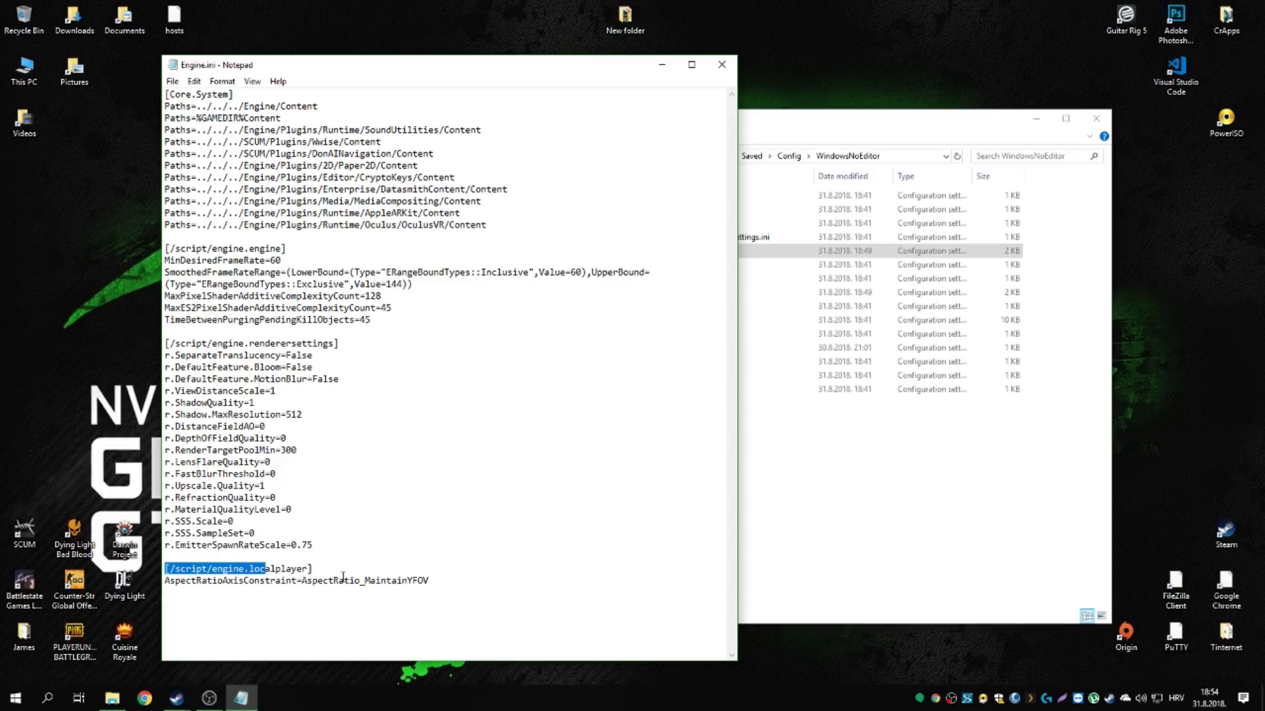
{"action": "left_click_drag", "start_coordinate": [165, 581], "coordinate": [231, 588]}
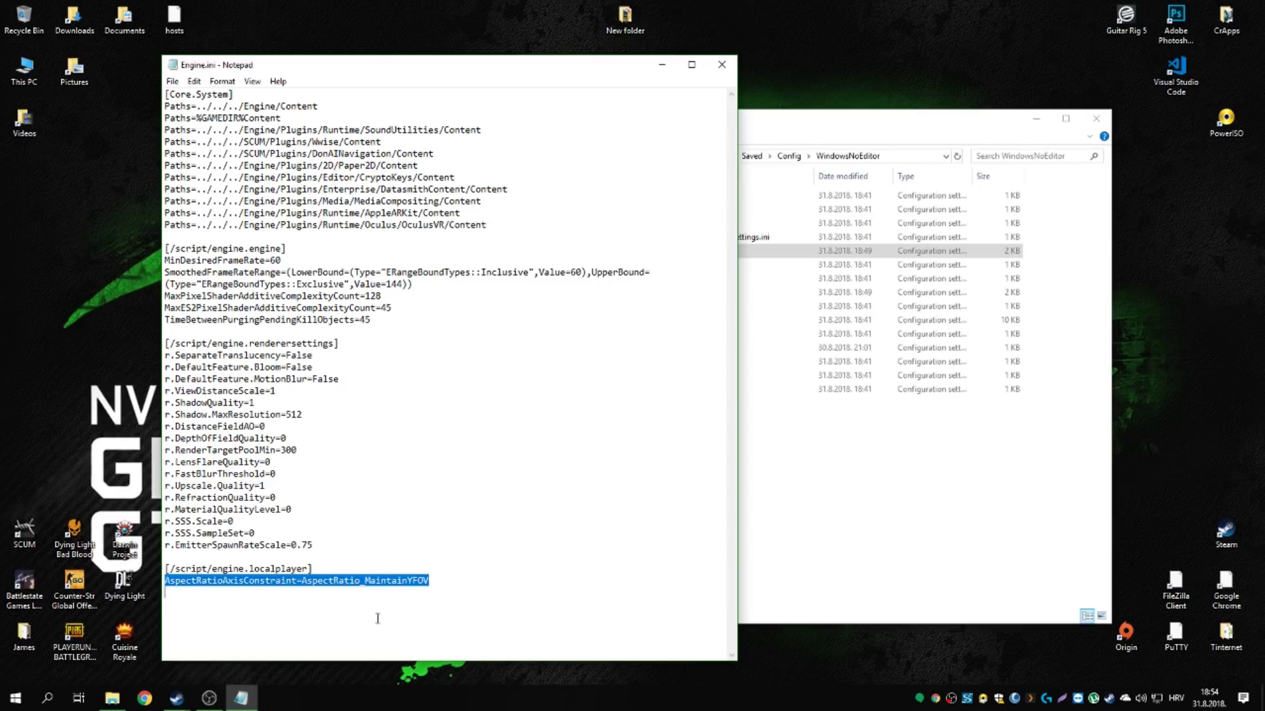
{"action": "left_click", "coordinate": [425, 604]}
{"action": "left_click_drag", "start_coordinate": [446, 583], "coordinate": [166, 569]}
{"action": "left_click", "coordinate": [396, 602]}
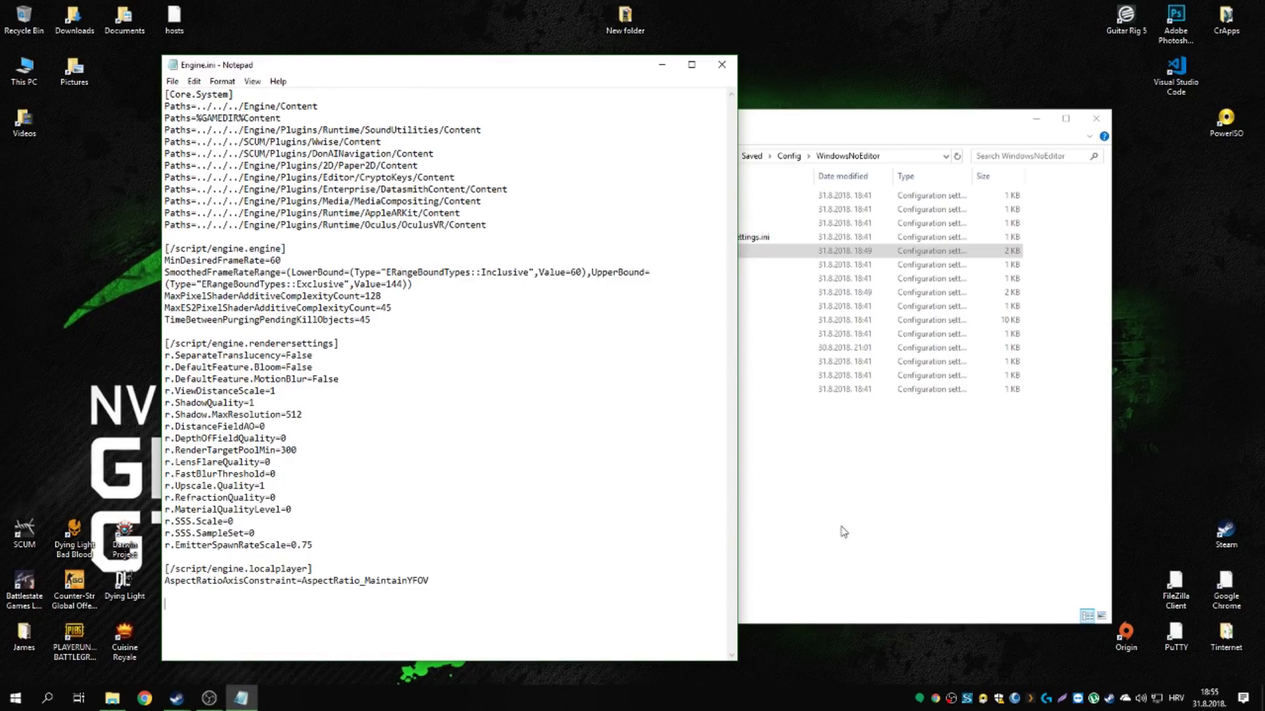
Highlight everything below the [Core.System] section in Engine.ini, clear the selection and close the file
{"action": "left_click_drag", "start_coordinate": [497, 591], "coordinate": [508, 238]}
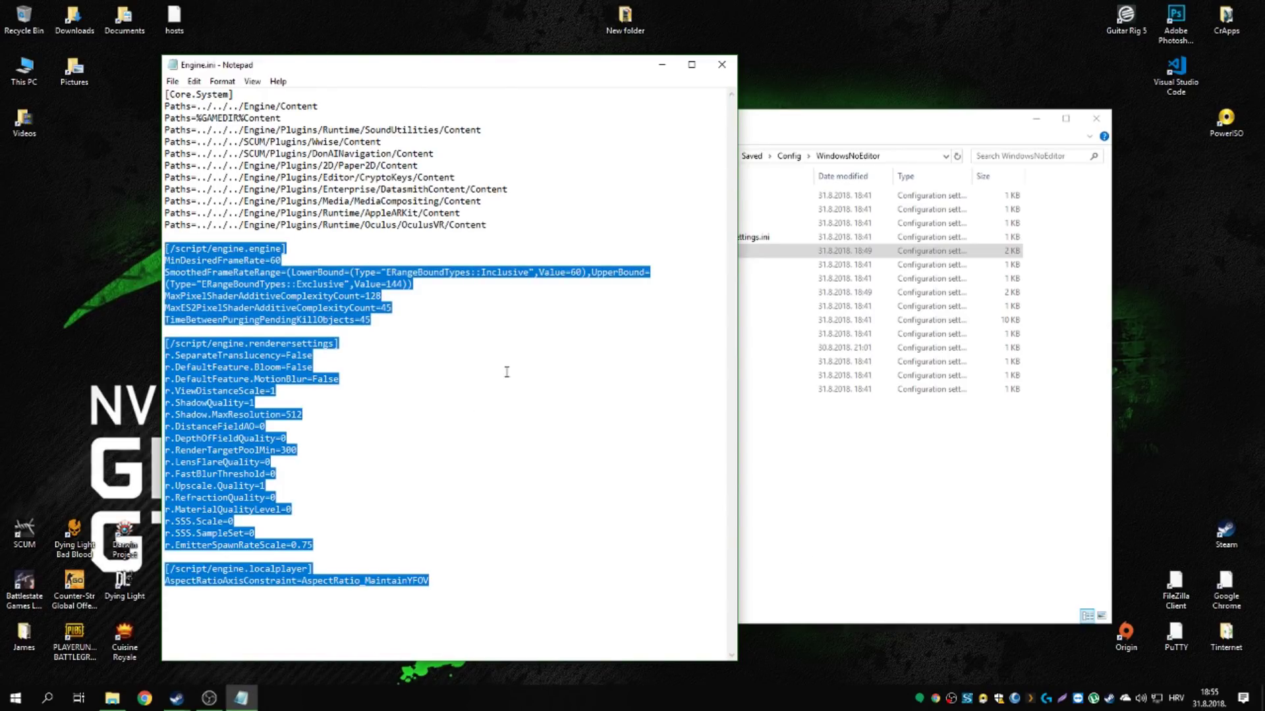
{"action": "left_click", "coordinate": [508, 370]}
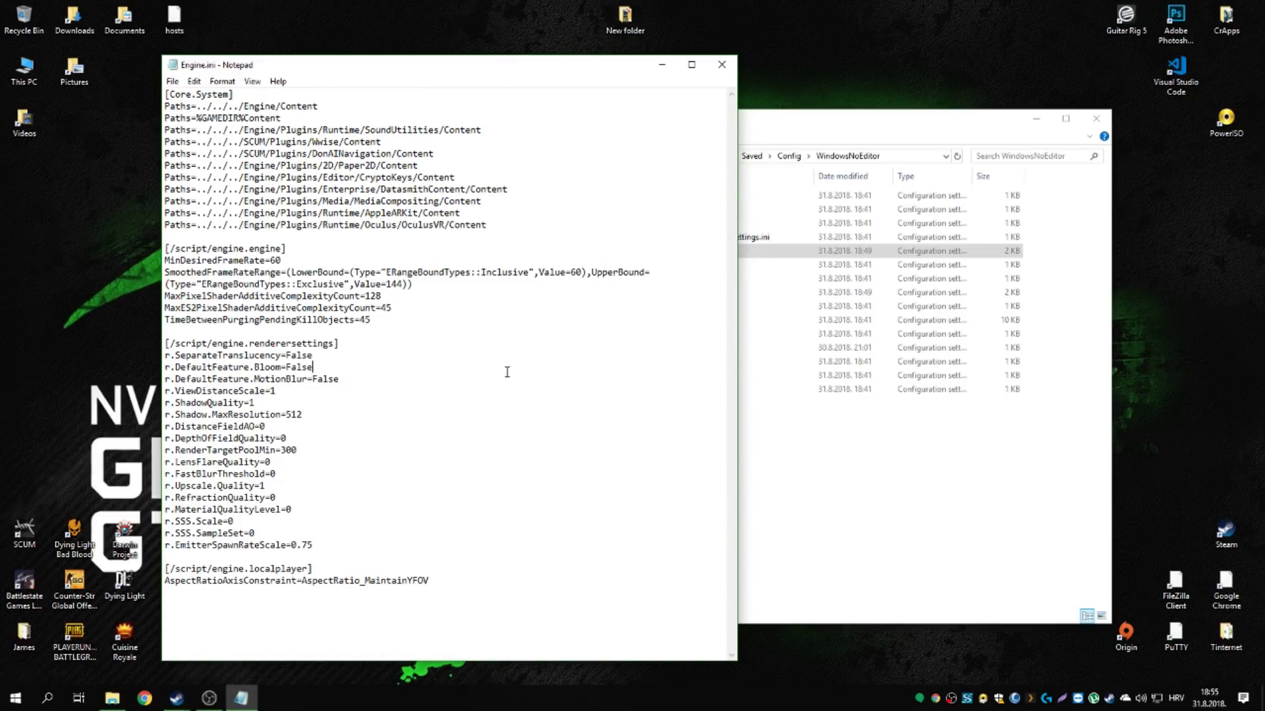
{"action": "left_click", "coordinate": [724, 73]}
Open GameUserSettings.ini and examine the r.Shadow.MaxResolution and r.ShadowQuality entries under [ScumSettings]
{"action": "double_click", "coordinate": [662, 292]}
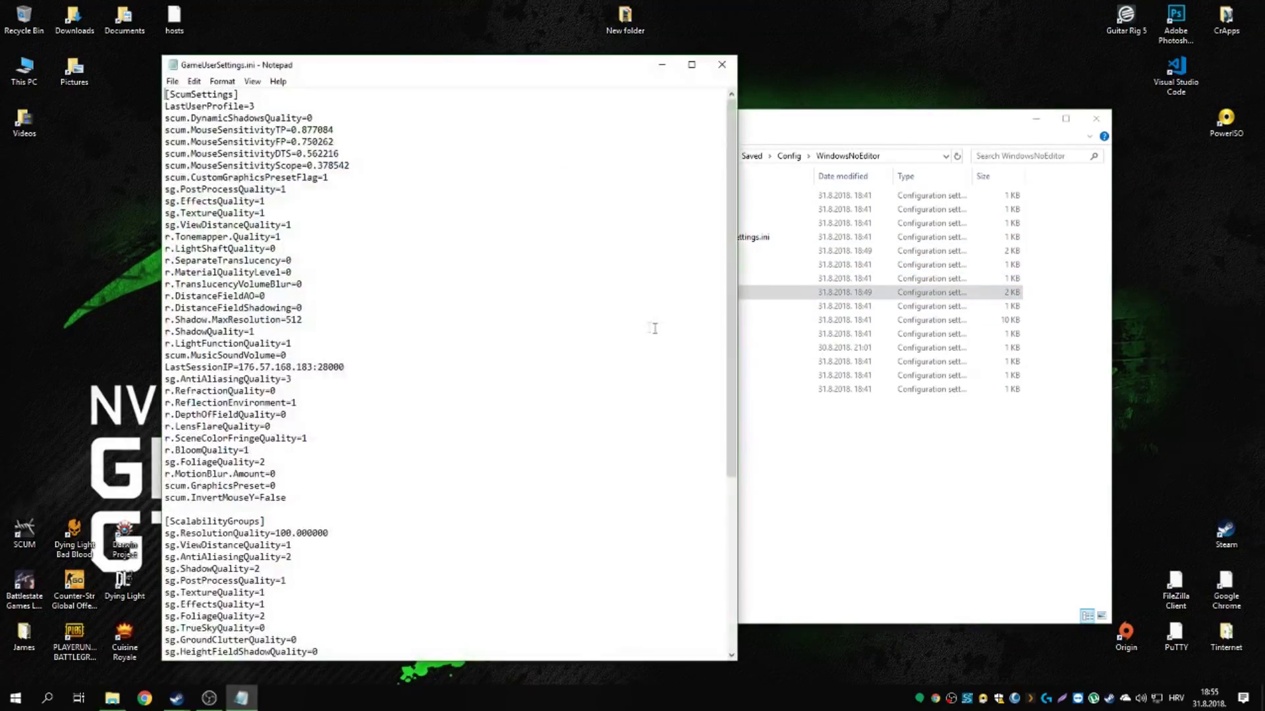
{"action": "scroll", "coordinate": [332, 191], "scroll_direction": "down", "scroll_amount": 8}
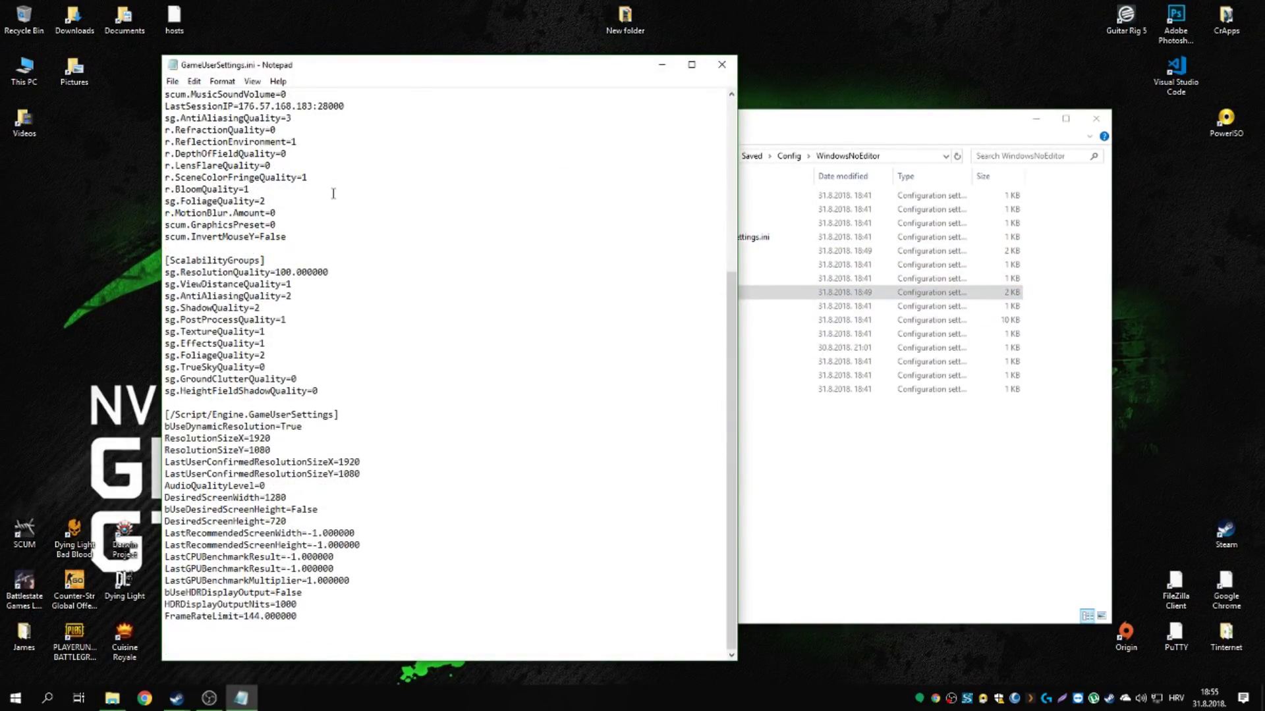
{"action": "scroll", "coordinate": [332, 191], "scroll_direction": "up", "scroll_amount": 3}
{"action": "left_click_drag", "start_coordinate": [213, 119], "coordinate": [317, 331]}
{"action": "left_click", "coordinate": [314, 196]}
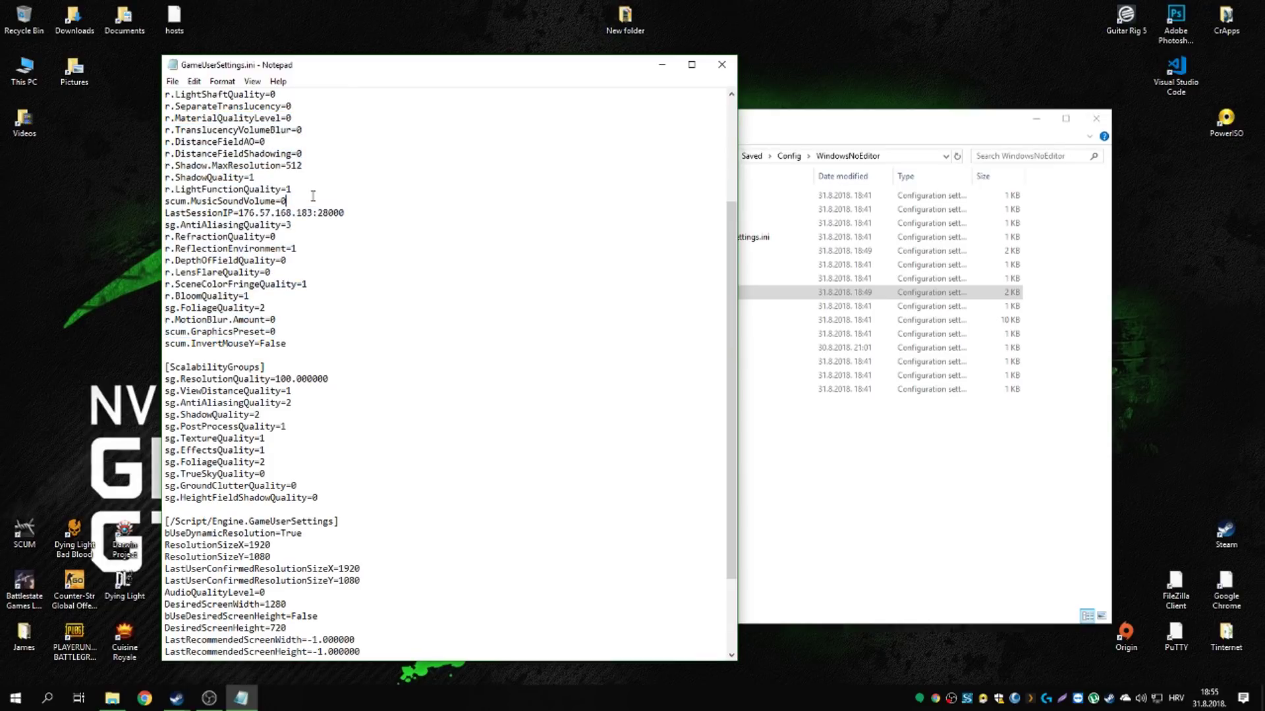
{"action": "left_click_drag", "start_coordinate": [281, 166], "coordinate": [315, 167]}
{"action": "left_click_drag", "start_coordinate": [223, 178], "coordinate": [281, 181]}
{"action": "left_click", "coordinate": [410, 350]}
Examine the bUseDynamicResolution entry in the [/Script/Engine.GameUserSettings] section
{"action": "scroll", "coordinate": [342, 370], "scroll_direction": "down", "scroll_amount": 3}
{"action": "mouse_move", "coordinate": [166, 414]}
{"action": "left_mouse_down"}
{"action": "mouse_move", "coordinate": [320, 426]}
{"action": "mouse_move", "coordinate": [446, 601]}
{"action": "mouse_move", "coordinate": [378, 615]}
{"action": "mouse_move", "coordinate": [263, 469]}
{"action": "mouse_move", "coordinate": [172, 427]}
{"action": "left_mouse_up"}
{"action": "left_click", "coordinate": [308, 447]}
{"action": "left_click_drag", "start_coordinate": [281, 426], "coordinate": [316, 429]}
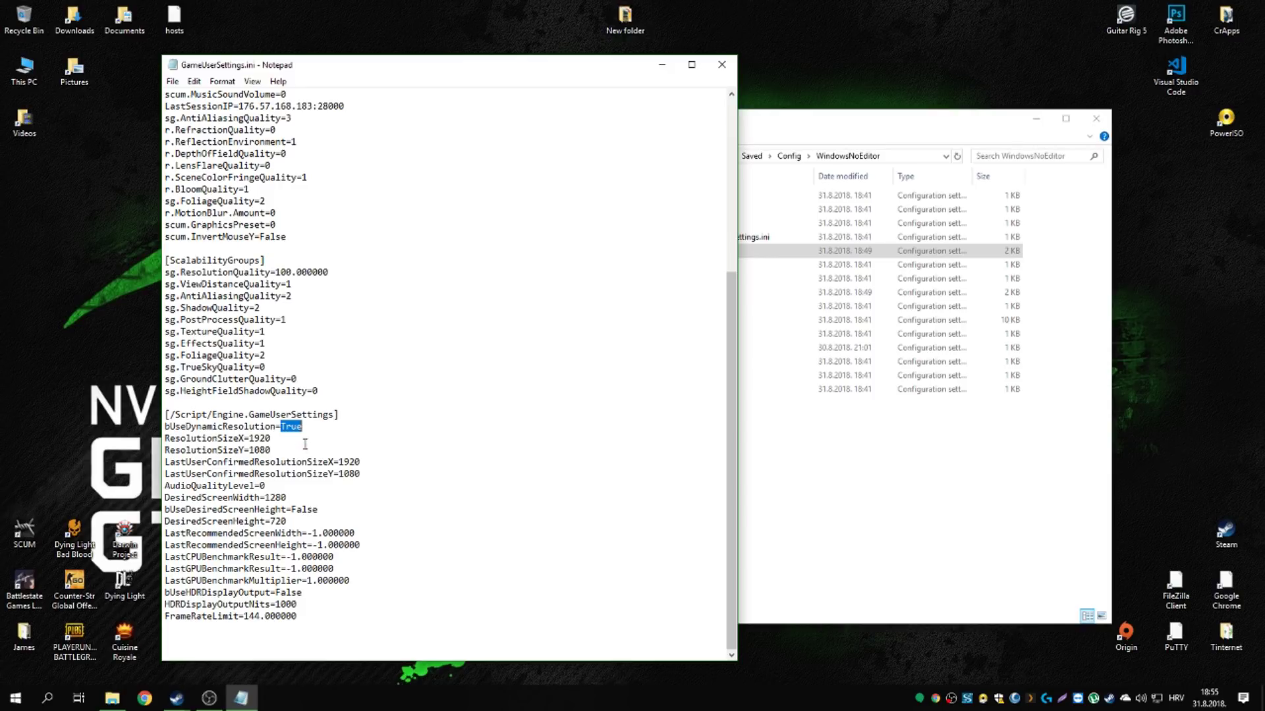
{"action": "double_click", "coordinate": [299, 424]}
{"action": "double_click", "coordinate": [238, 429]}
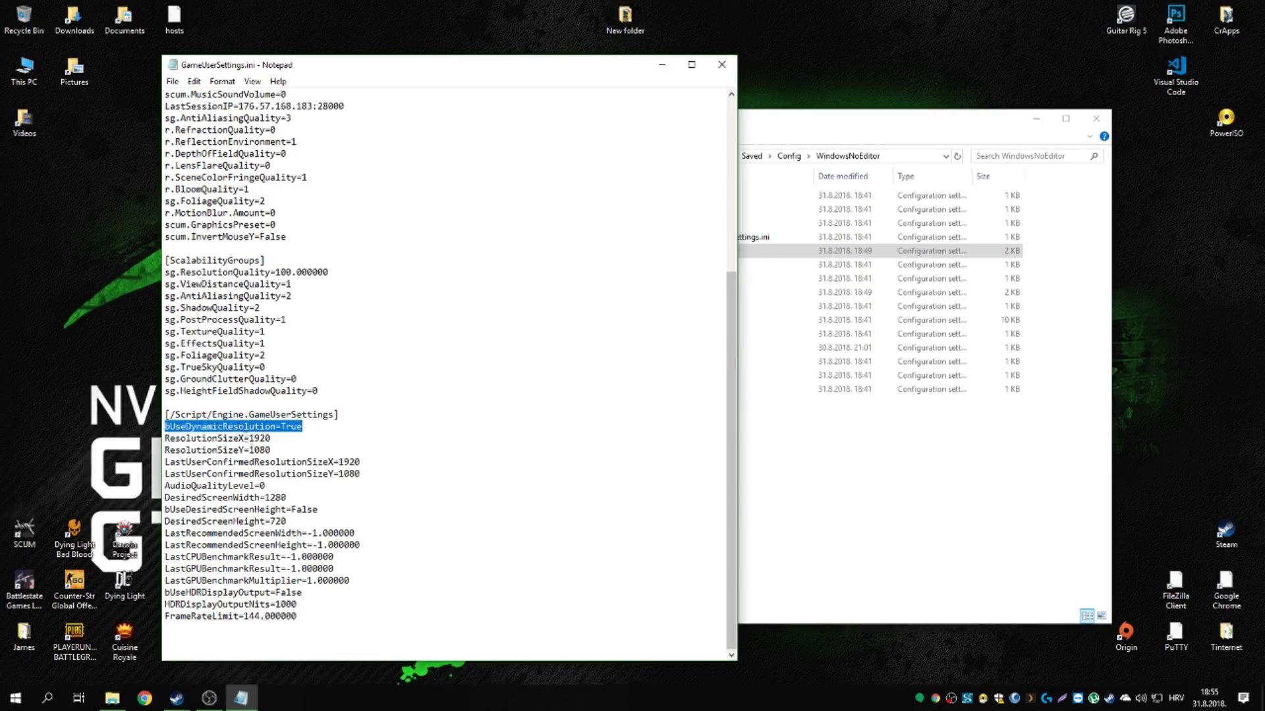
{"action": "left_click", "coordinate": [260, 443]}
Examine the ResolutionSizeX, ResolutionSizeY and DesiredScreenHeight entries in GameUserSettings.ini
{"action": "mouse_move", "coordinate": [270, 438]}
{"action": "left_mouse_down"}
{"action": "mouse_move", "coordinate": [254, 438]}
{"action": "mouse_move", "coordinate": [282, 453]}
{"action": "left_mouse_up"}
{"action": "left_click_drag", "start_coordinate": [270, 521], "coordinate": [314, 523]}
{"action": "left_click", "coordinate": [314, 523]}
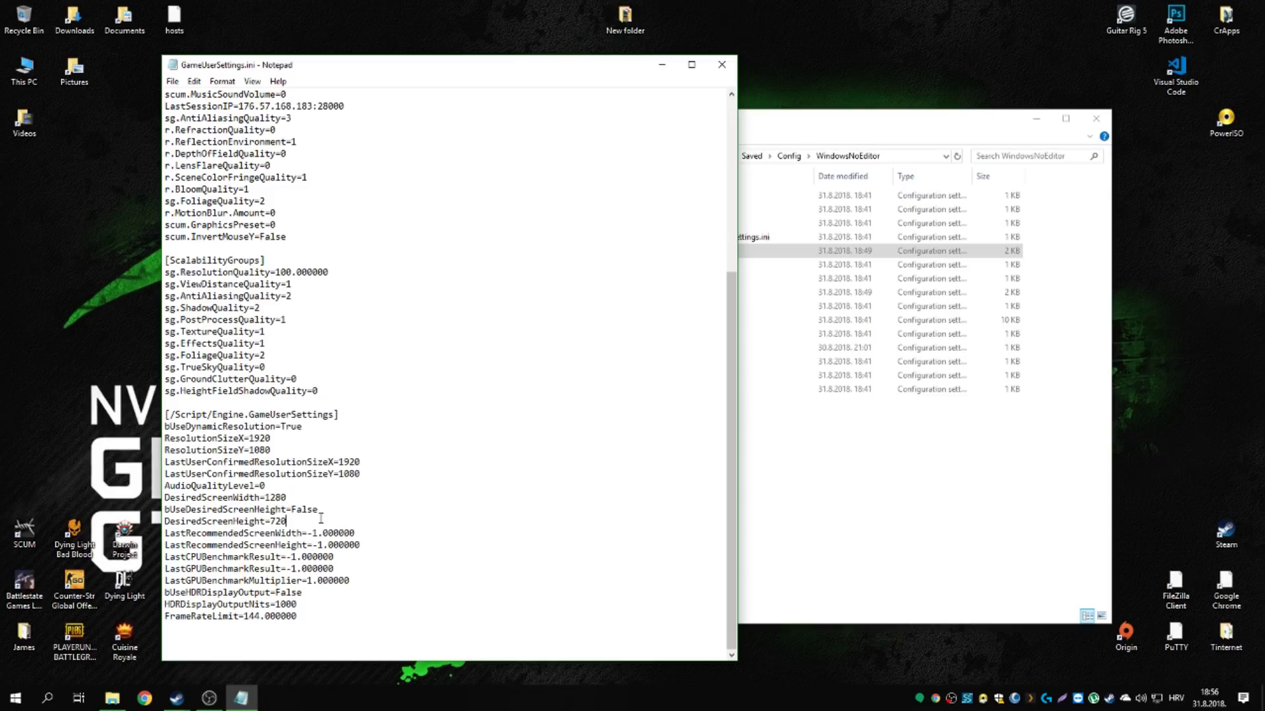
{"action": "left_click_drag", "start_coordinate": [249, 437], "coordinate": [278, 449]}
{"action": "left_click", "coordinate": [275, 451]}
Examine the FrameRateLimit entry at the end of GameUserSettings.ini and close the file
{"action": "left_click_drag", "start_coordinate": [164, 616], "coordinate": [298, 619]}
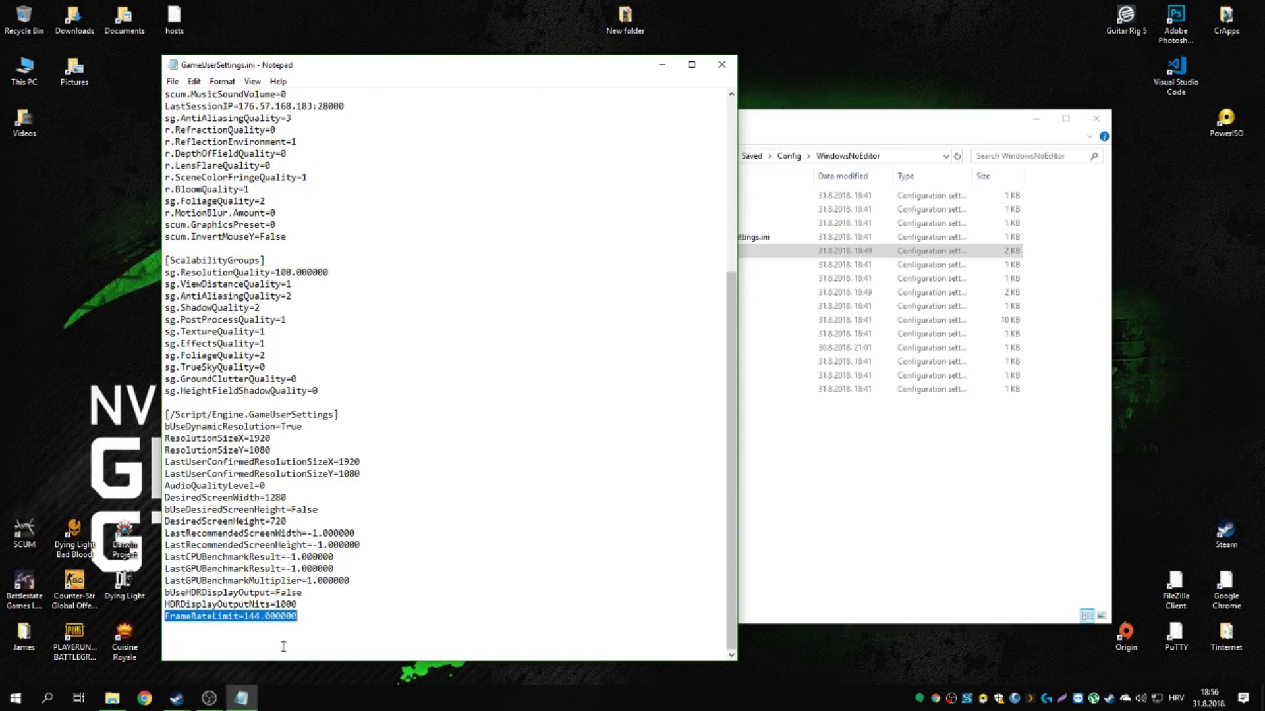
{"action": "left_click", "coordinate": [250, 616]}
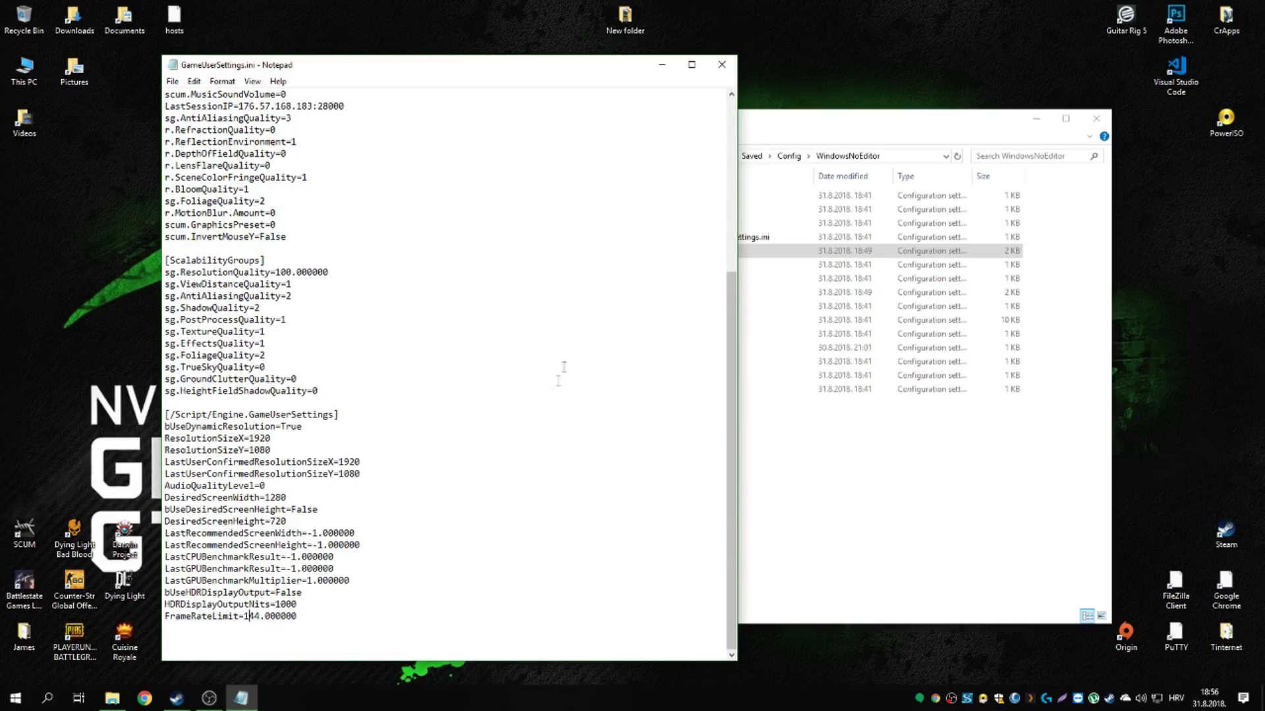
{"action": "left_click", "coordinate": [721, 65]}
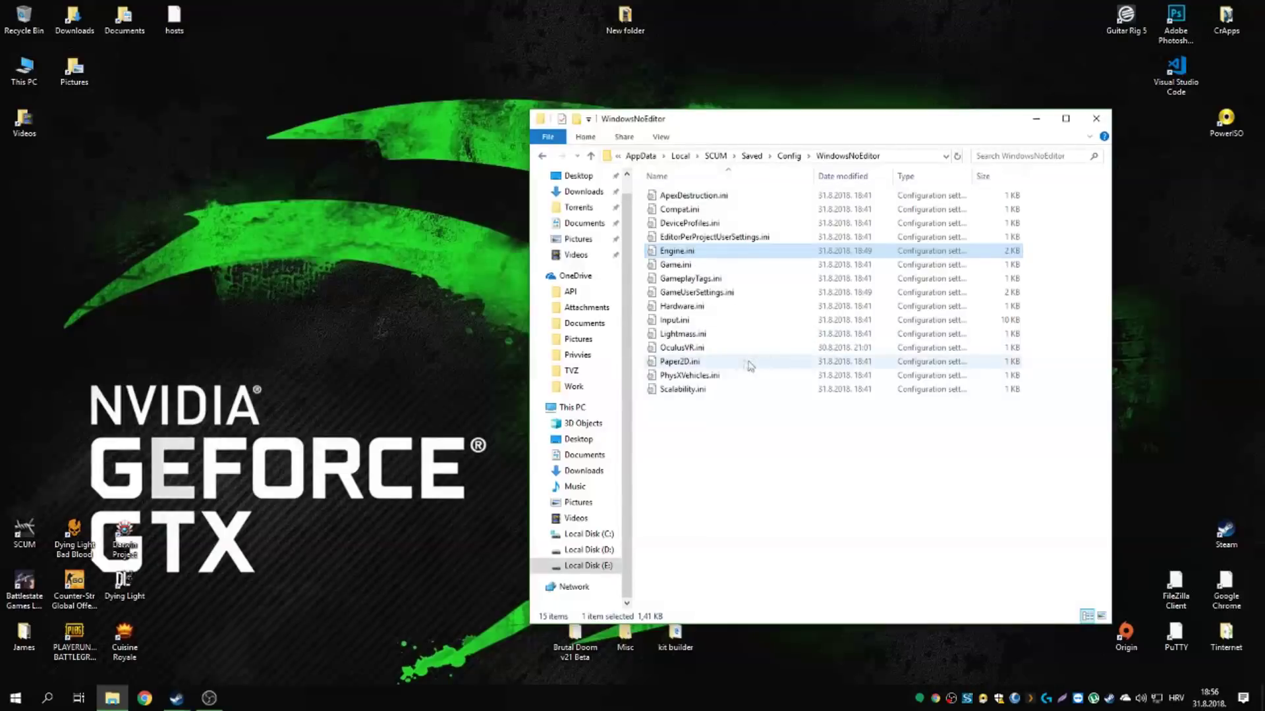
Open Scalability.ini and highlight its full contents for review
{"action": "double_click", "coordinate": [695, 390]}
{"action": "left_click_drag", "start_coordinate": [243, 201], "coordinate": [292, 216]}
{"action": "key", "text": "ctrl+a"}
{"action": "left_click", "coordinate": [400, 240]}
{"action": "key", "text": "ctrl+a"}
{"action": "left_click", "coordinate": [350, 200]}
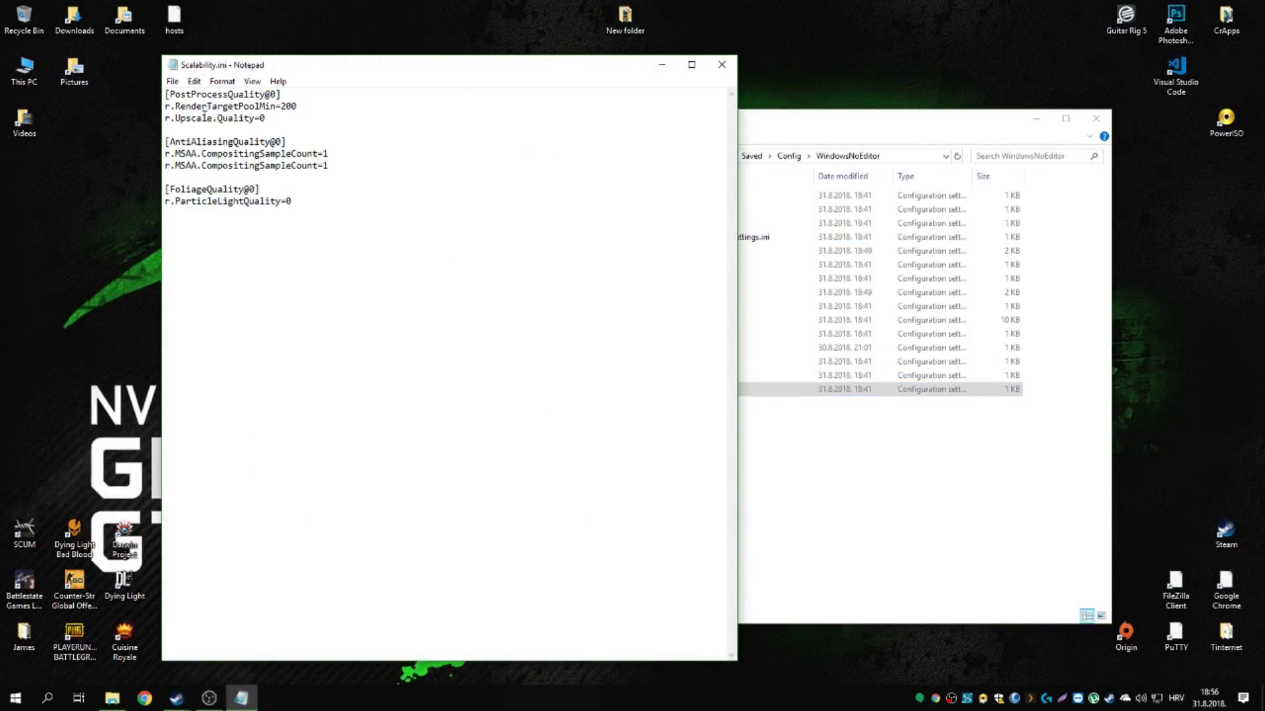
Examine the r.Upscale.Quality and r.RenderTargetPoolMin entries under [PostProcessQuality@0] in Scalability.ini
{"action": "left_click_drag", "start_coordinate": [175, 119], "coordinate": [273, 118]}
{"action": "left_click", "coordinate": [233, 141]}
{"action": "double_click", "coordinate": [236, 117]}
{"action": "left_click", "coordinate": [224, 155]}
{"action": "left_click_drag", "start_coordinate": [188, 106], "coordinate": [322, 107]}
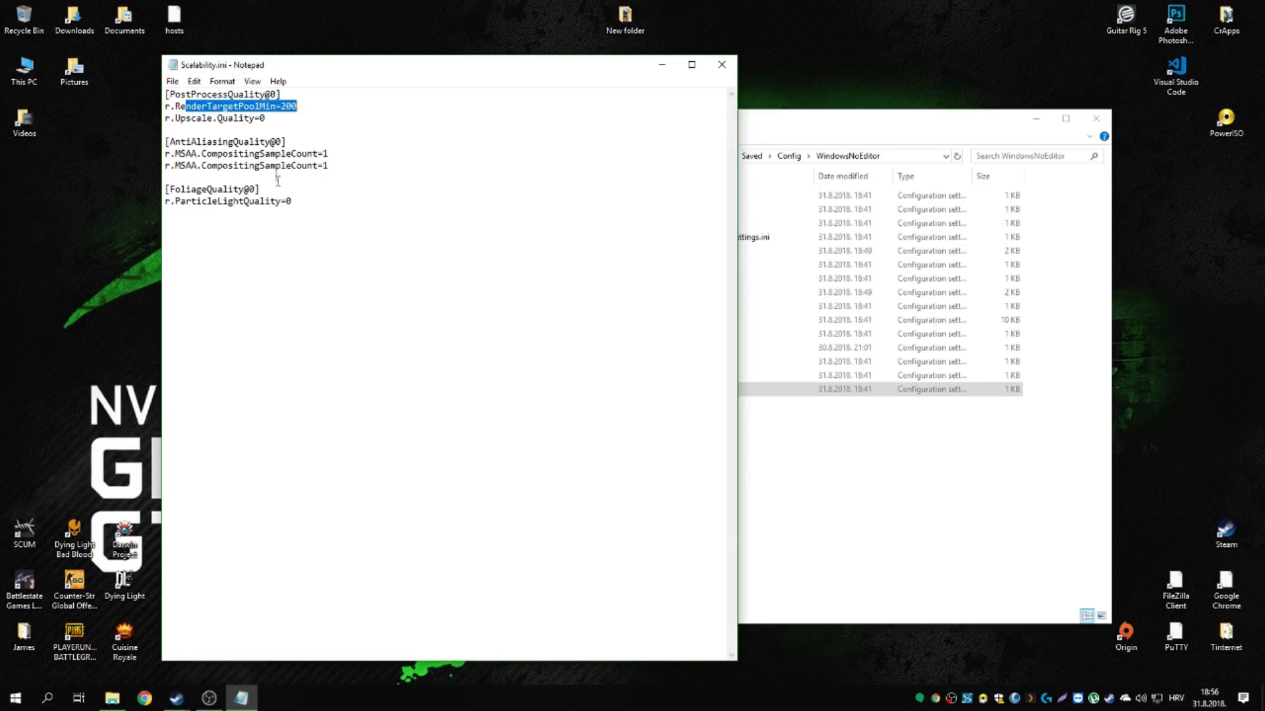
{"action": "left_click_drag", "start_coordinate": [344, 214], "coordinate": [424, 210]}
{"action": "left_click", "coordinate": [304, 106]}
{"action": "left_click_drag", "start_coordinate": [319, 108], "coordinate": [165, 106]}
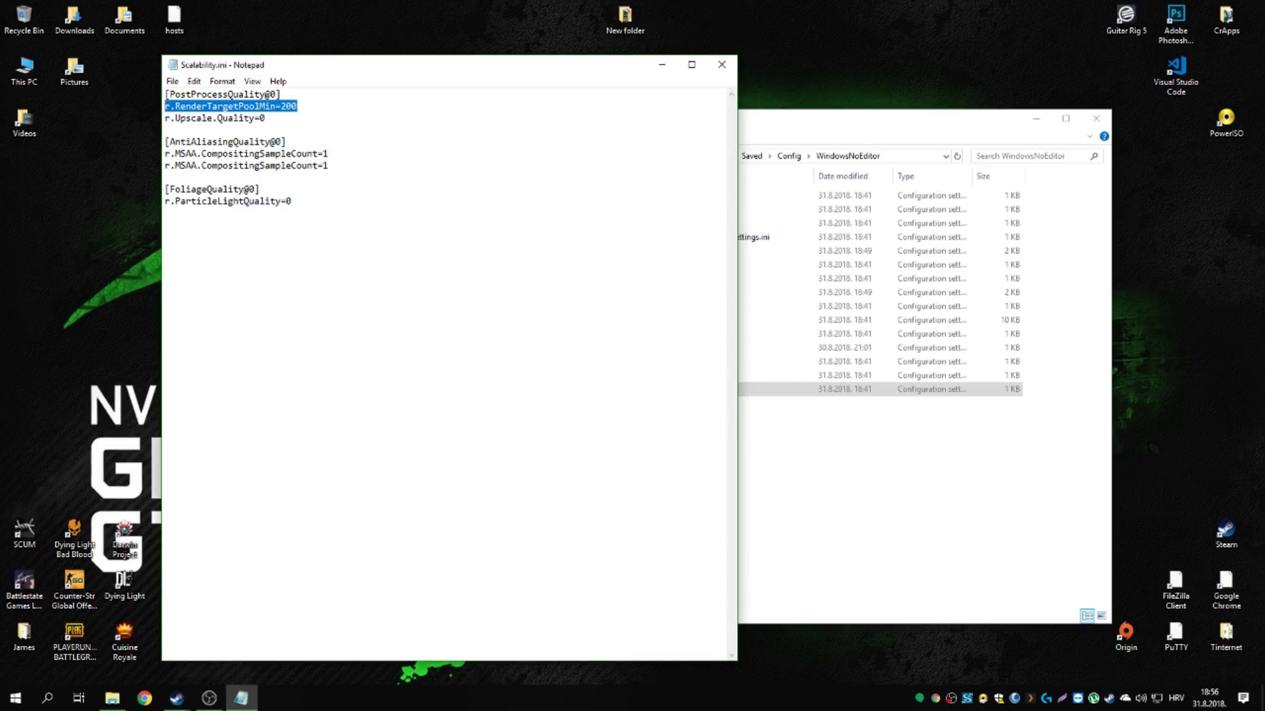
{"action": "left_click", "coordinate": [341, 151]}
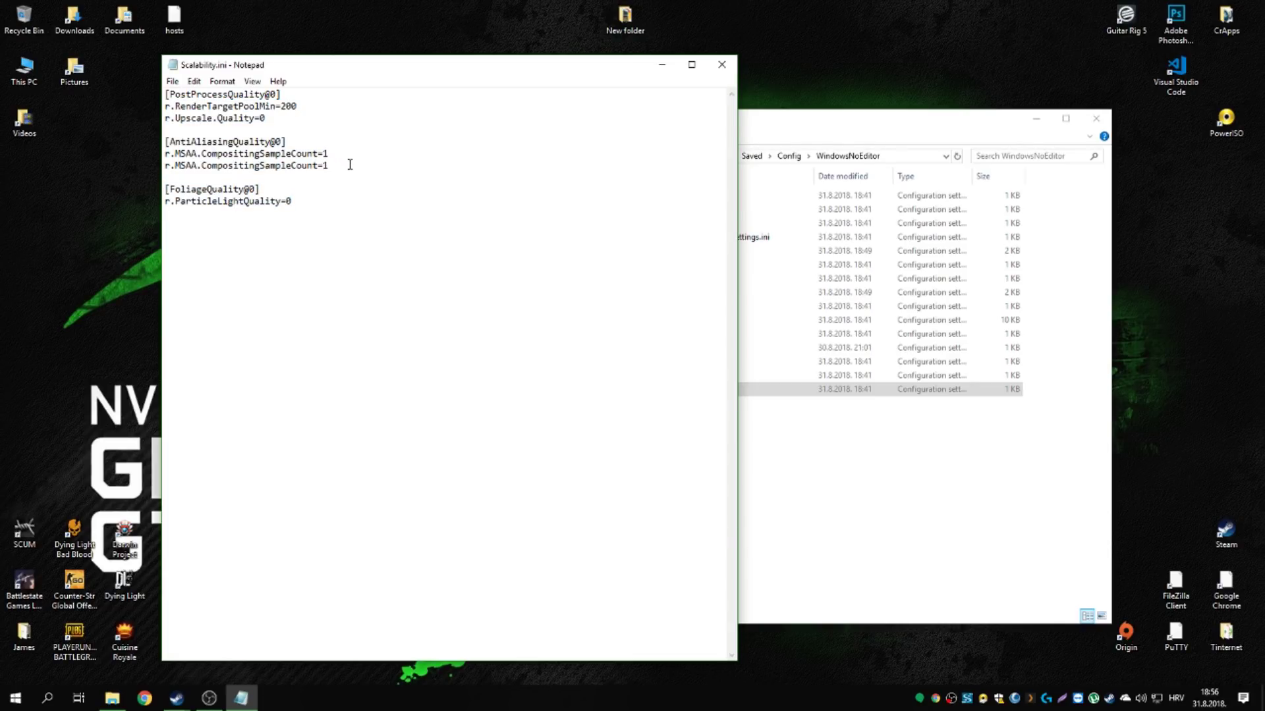
Examine the r.RenderTargetPoolMin, r.MSAA.CompositingSampleCount and r.ParticleLightQuality entries across the sections of Scalability.ini
{"action": "left_click_drag", "start_coordinate": [315, 107], "coordinate": [99, 116]}
{"action": "left_click", "coordinate": [331, 185]}
{"action": "left_click_drag", "start_coordinate": [336, 206], "coordinate": [122, 146]}
{"action": "left_click", "coordinate": [328, 204]}
{"action": "left_click_drag", "start_coordinate": [327, 204], "coordinate": [166, 189]}
{"action": "left_click", "coordinate": [324, 217]}
{"action": "left_click", "coordinate": [348, 157]}
{"action": "left_click_drag", "start_coordinate": [349, 157], "coordinate": [165, 154]}
{"action": "left_click", "coordinate": [259, 187]}
Close Scalability.ini and the WindowsNoEditor folder window
{"action": "left_click", "coordinate": [721, 65]}
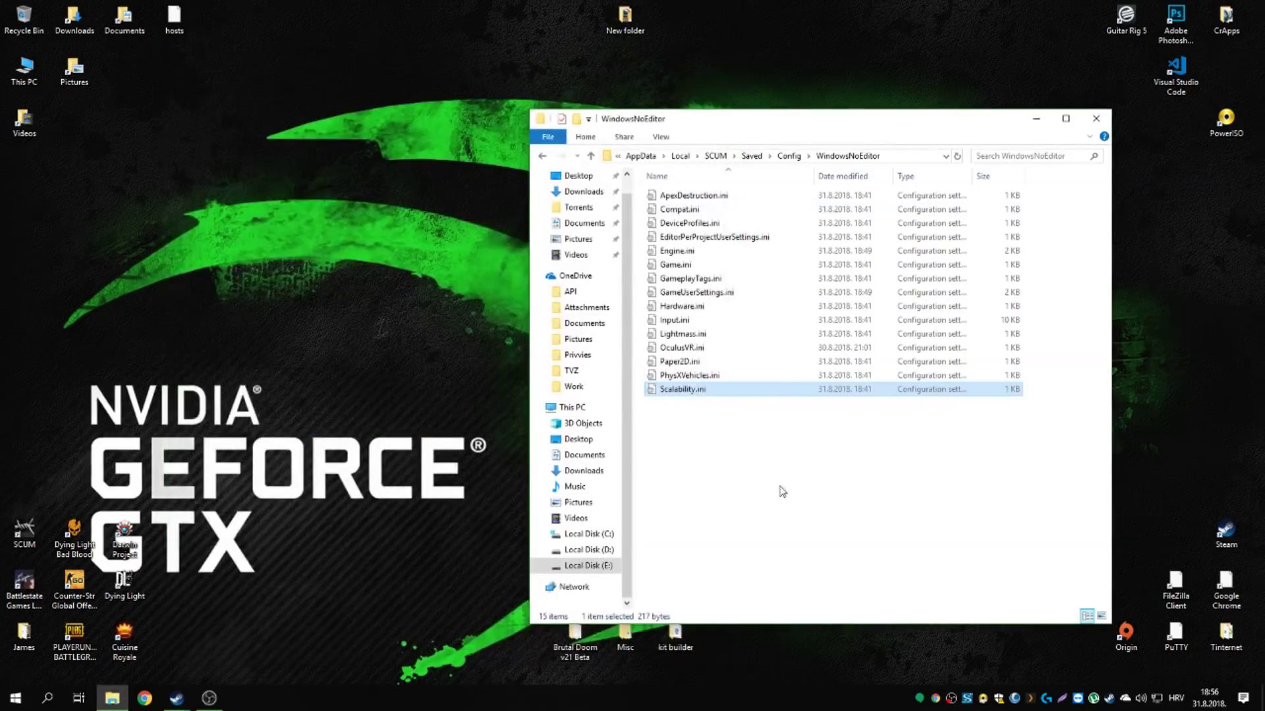
{"action": "left_click_drag", "start_coordinate": [731, 441], "coordinate": [915, 362]}
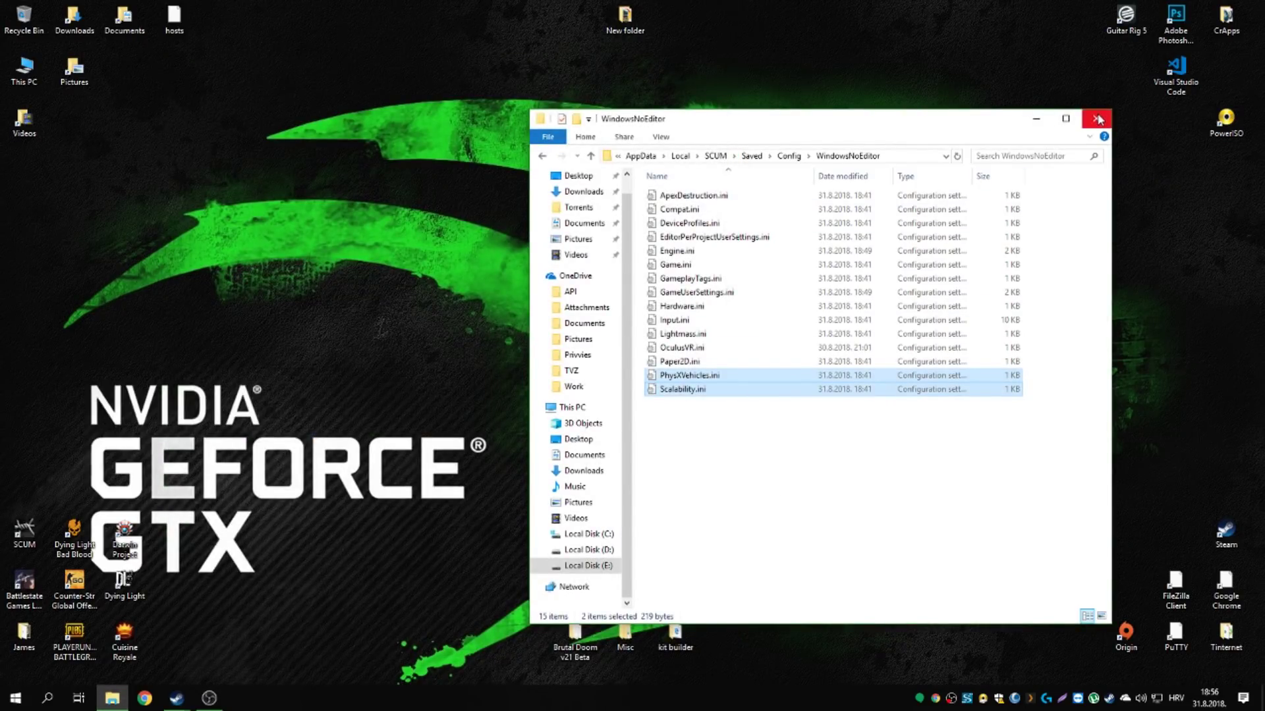
{"action": "left_click", "coordinate": [1096, 119]}
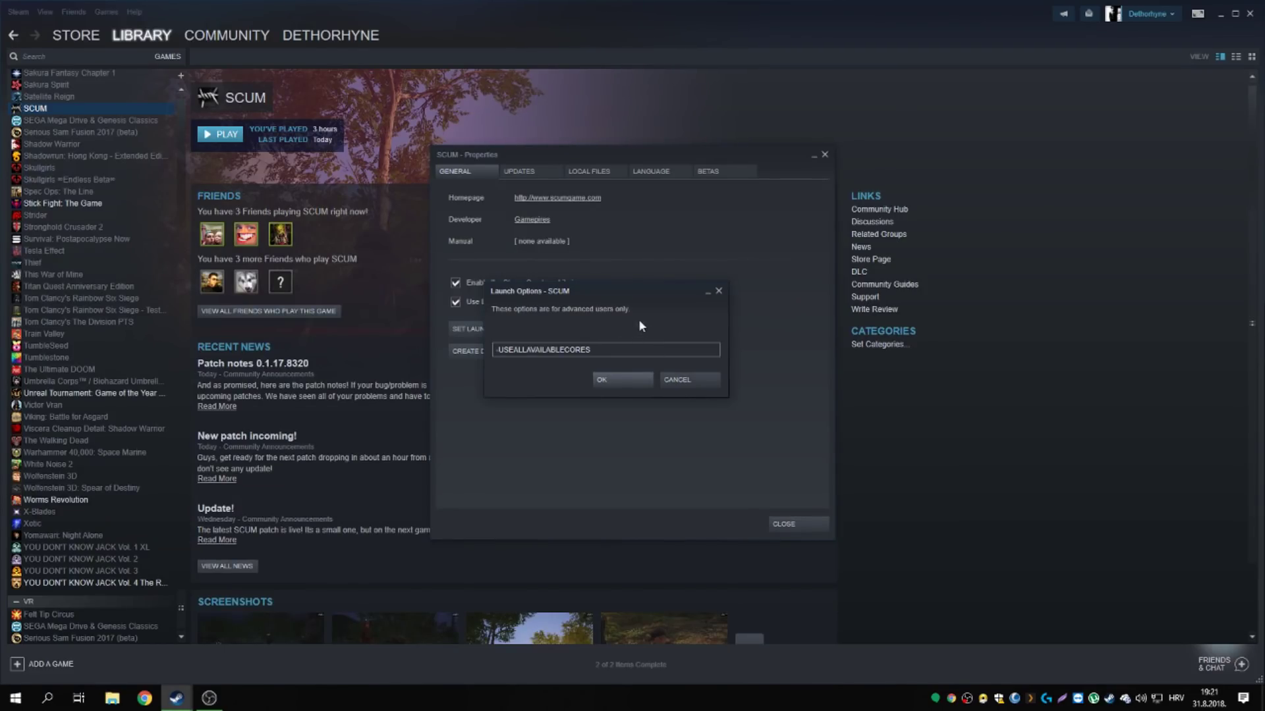
In Steam, review SCUM's -USEALLAVAILABLECORES launch option, accept it and close the game's properties
{"action": "left_click_drag", "start_coordinate": [532, 292], "coordinate": [524, 373]}
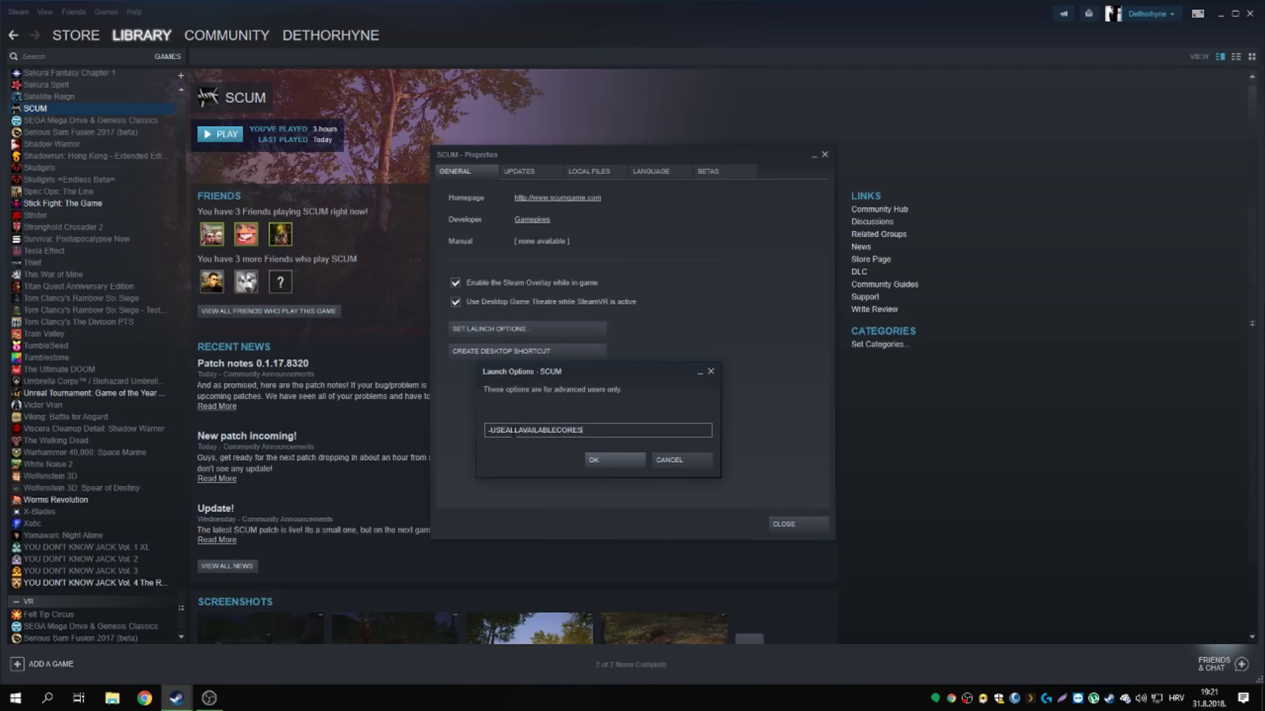
{"action": "double_click", "coordinate": [595, 430]}
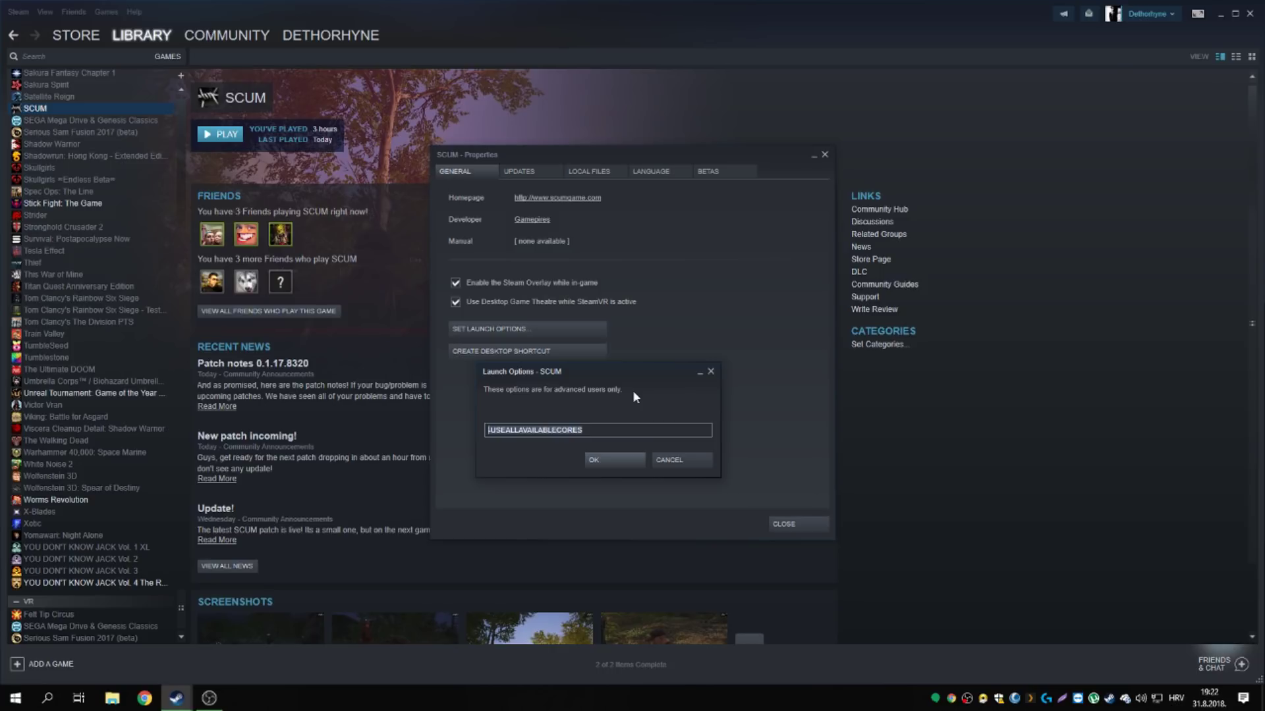
{"action": "left_click", "coordinate": [640, 428]}
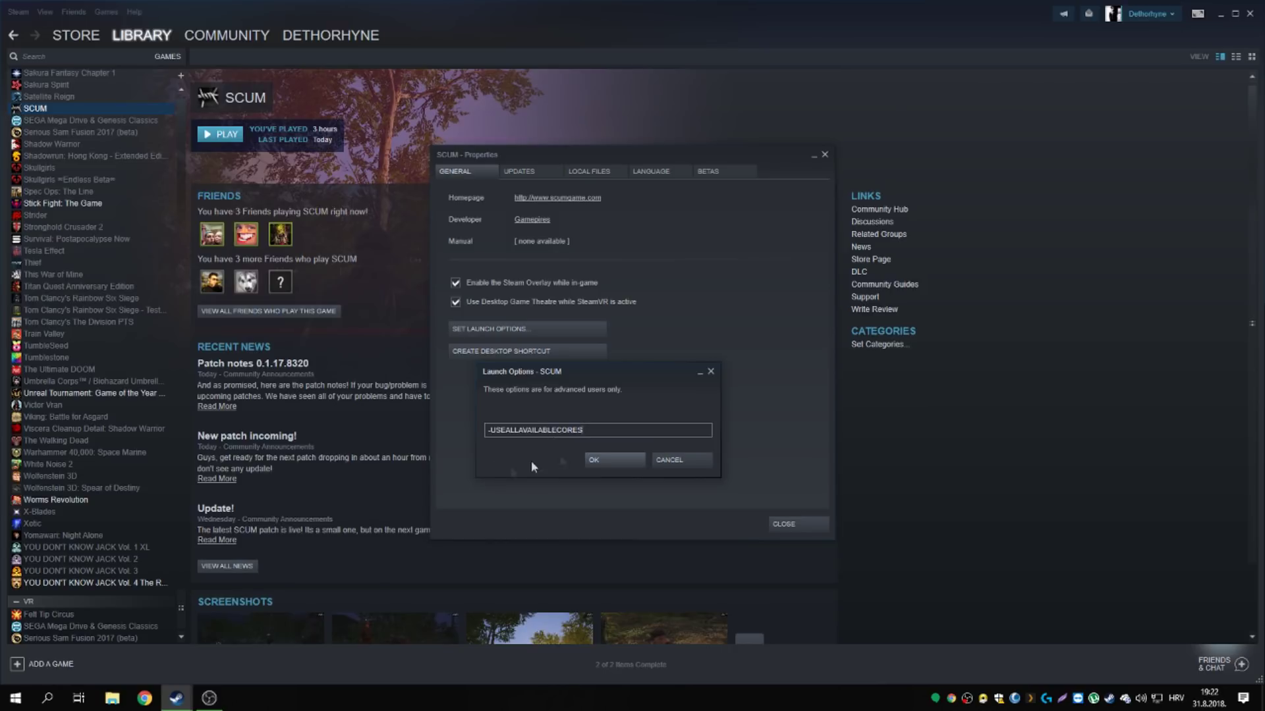
{"action": "left_click", "coordinate": [605, 458]}
{"action": "left_click", "coordinate": [782, 523]}
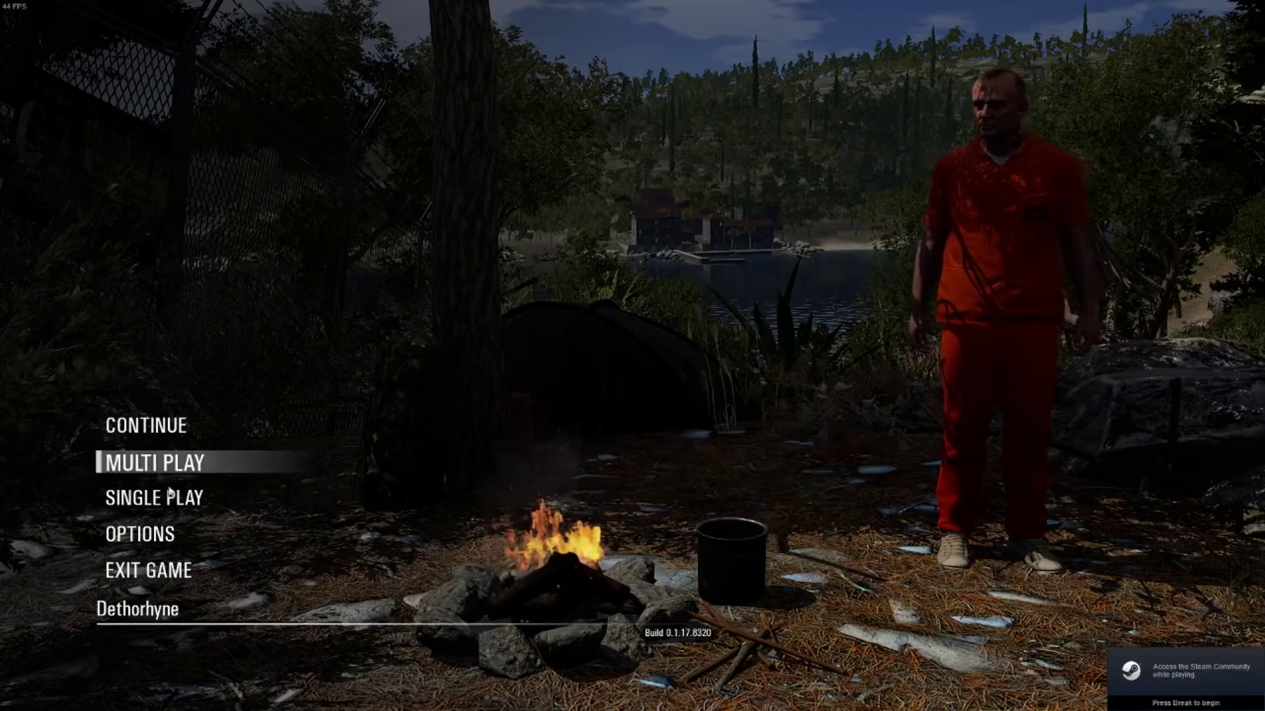
Open the video options in SCUM and examine the full list of graphics settings down to Separate Translucency Pass
{"action": "left_click", "coordinate": [158, 538]}
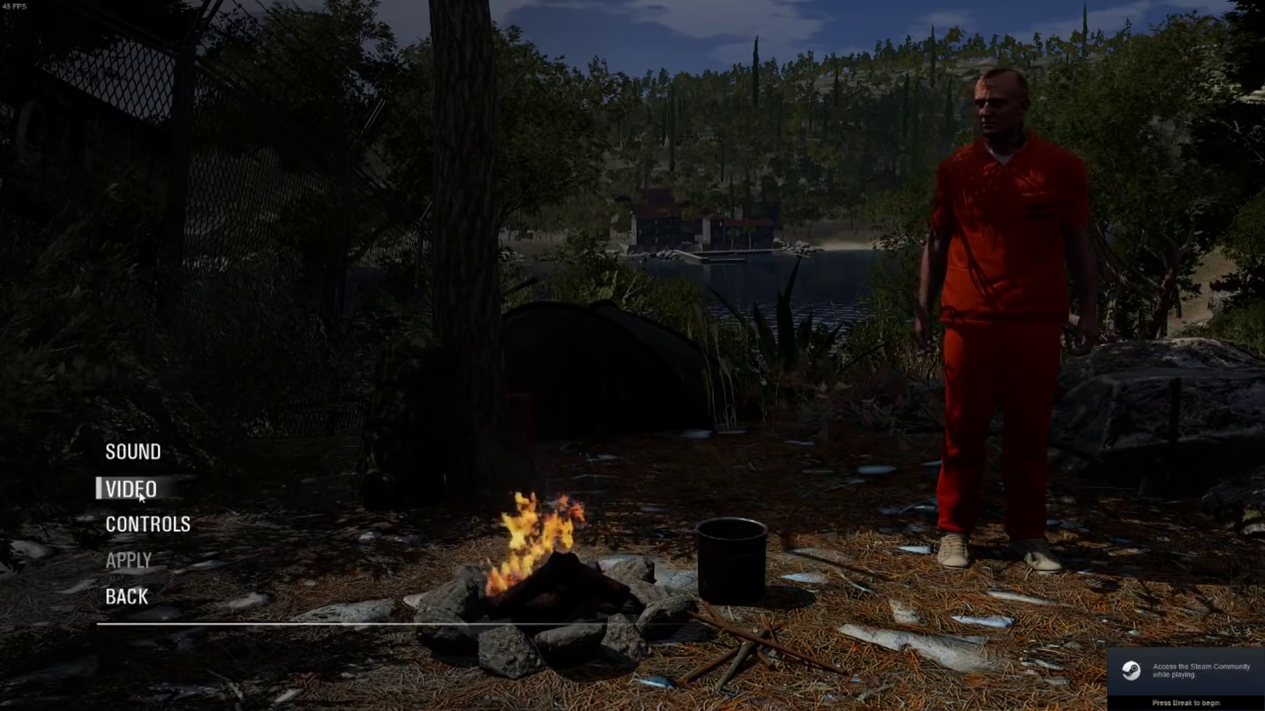
{"action": "left_click", "coordinate": [140, 496]}
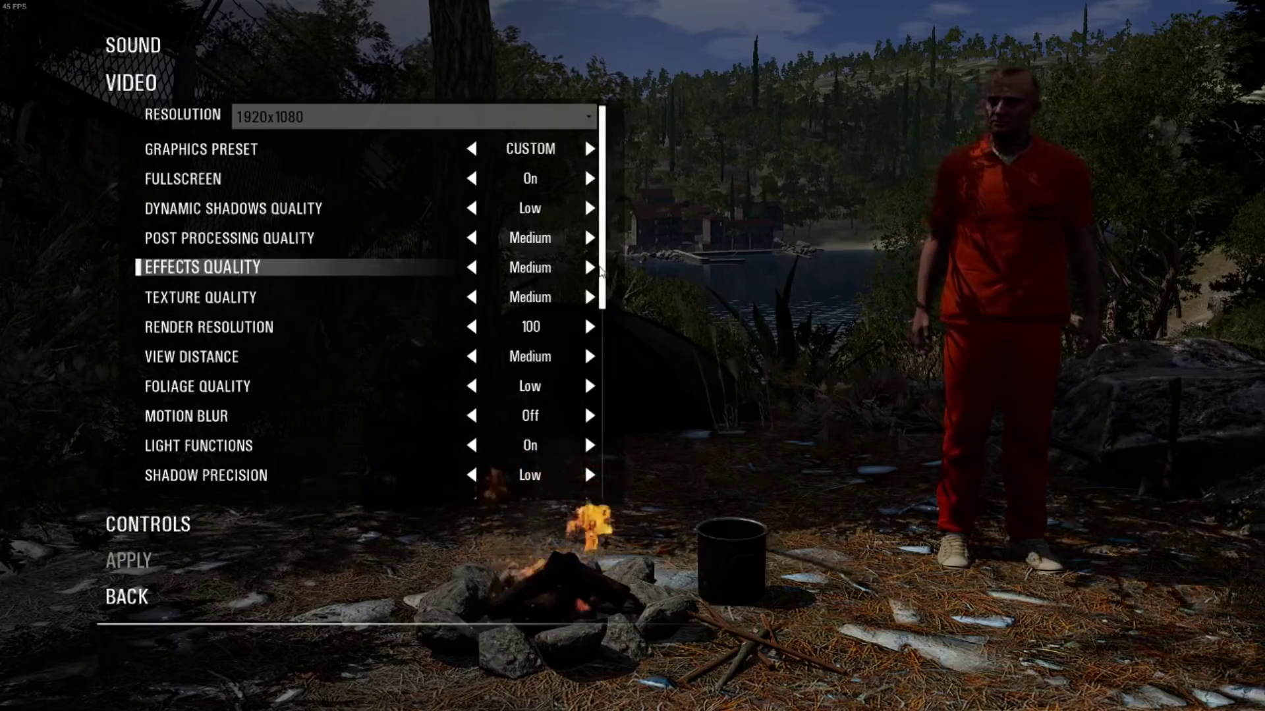
{"action": "scroll", "coordinate": [605, 284], "scroll_direction": "down", "scroll_amount": 1}
{"action": "left_click_drag", "start_coordinate": [605, 285], "coordinate": [601, 488]}
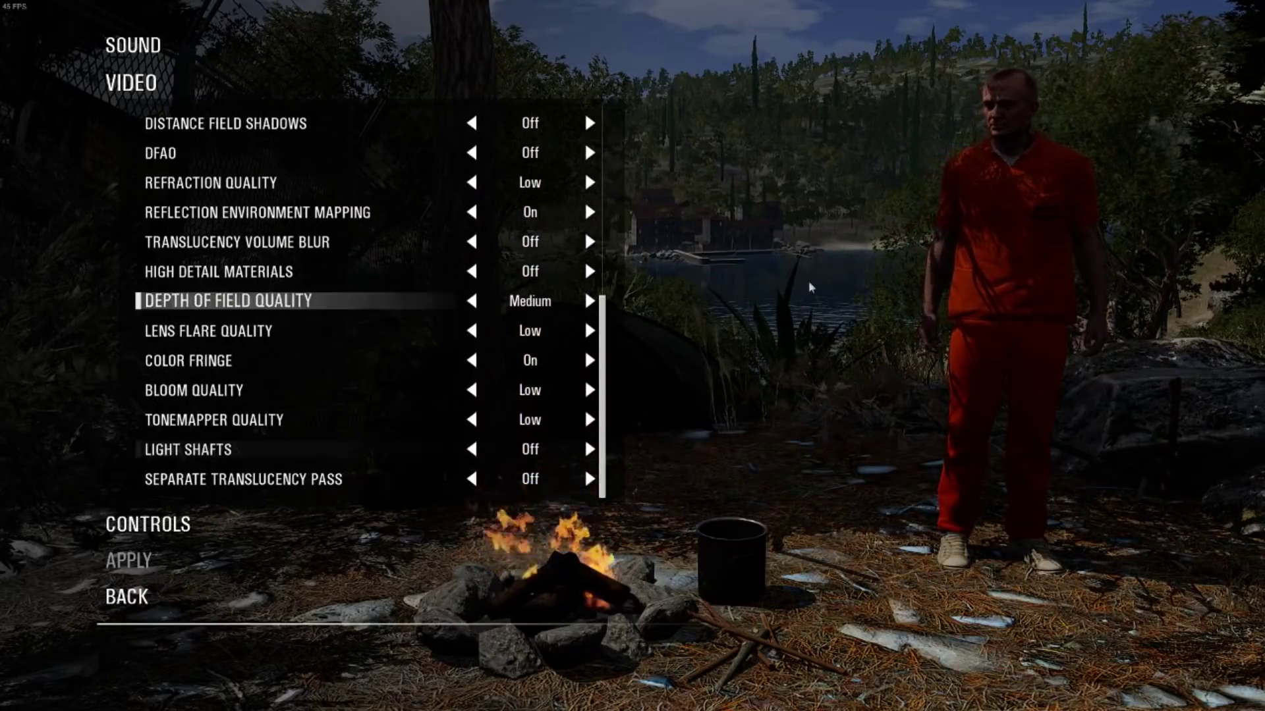
Leave the video options, reopen them to recheck the graphics settings, and return to the main menu
{"action": "left_click", "coordinate": [125, 596]}
{"action": "left_click", "coordinate": [135, 534]}
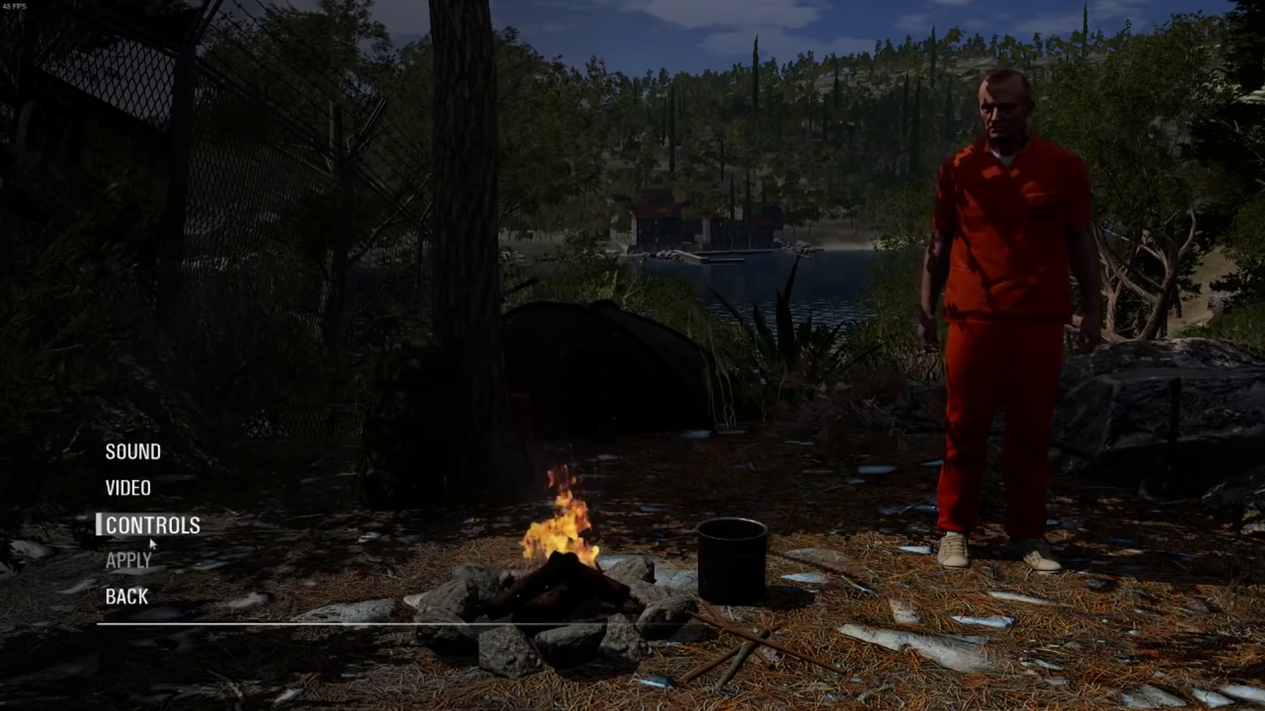
{"action": "left_click", "coordinate": [141, 502]}
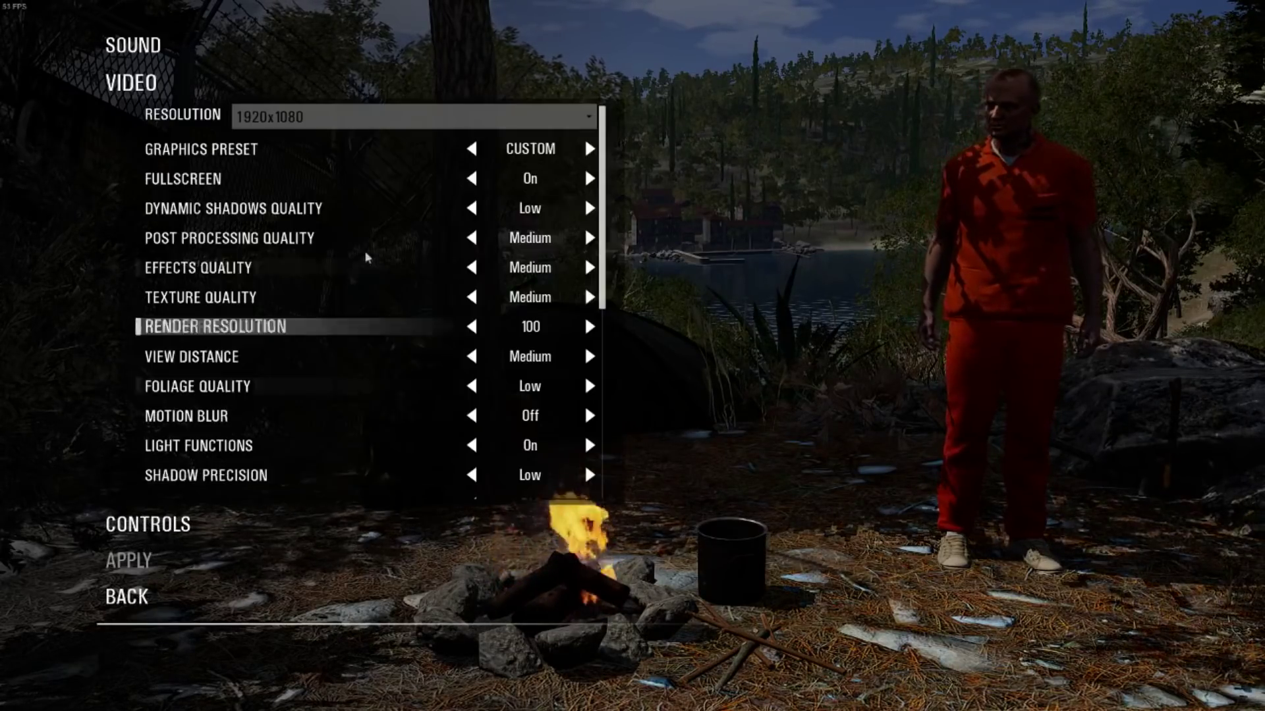
{"action": "left_click", "coordinate": [126, 596]}
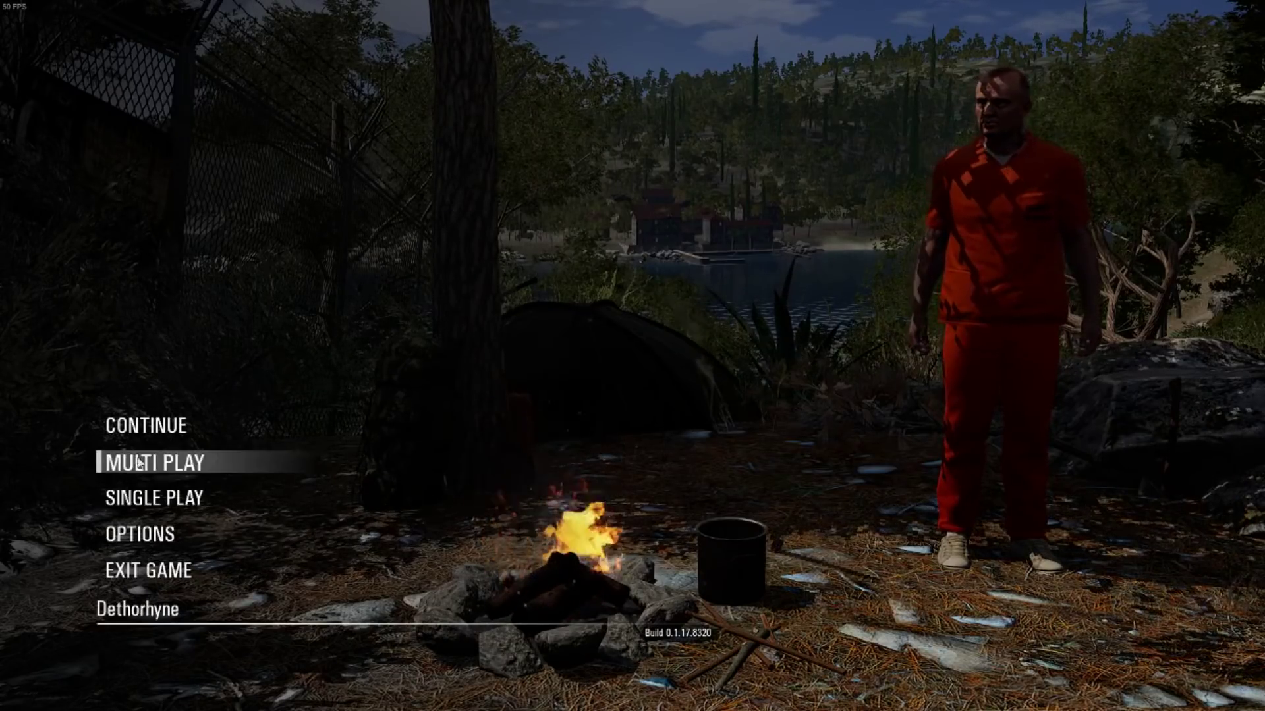
Load the saved single-player character and enter the game
{"action": "left_click", "coordinate": [159, 499]}
{"action": "left_click", "coordinate": [148, 514]}
{"action": "left_click", "coordinate": [160, 551]}
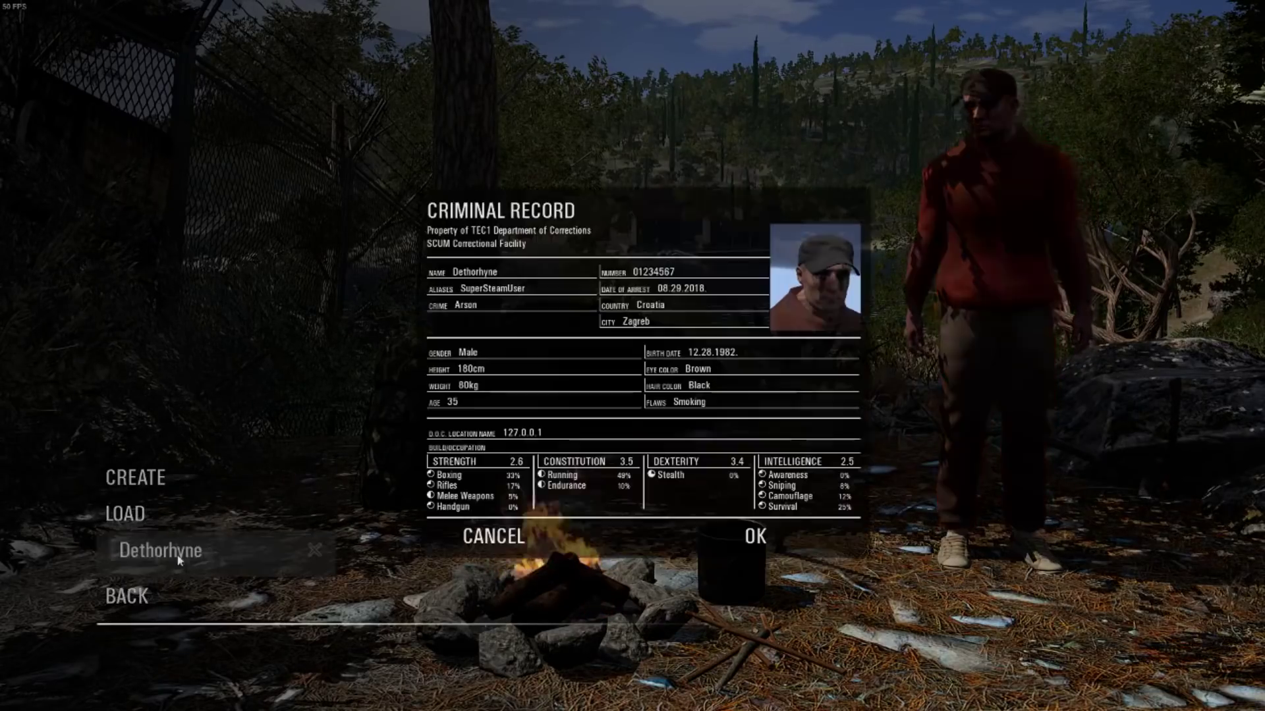
{"action": "left_click", "coordinate": [753, 533]}
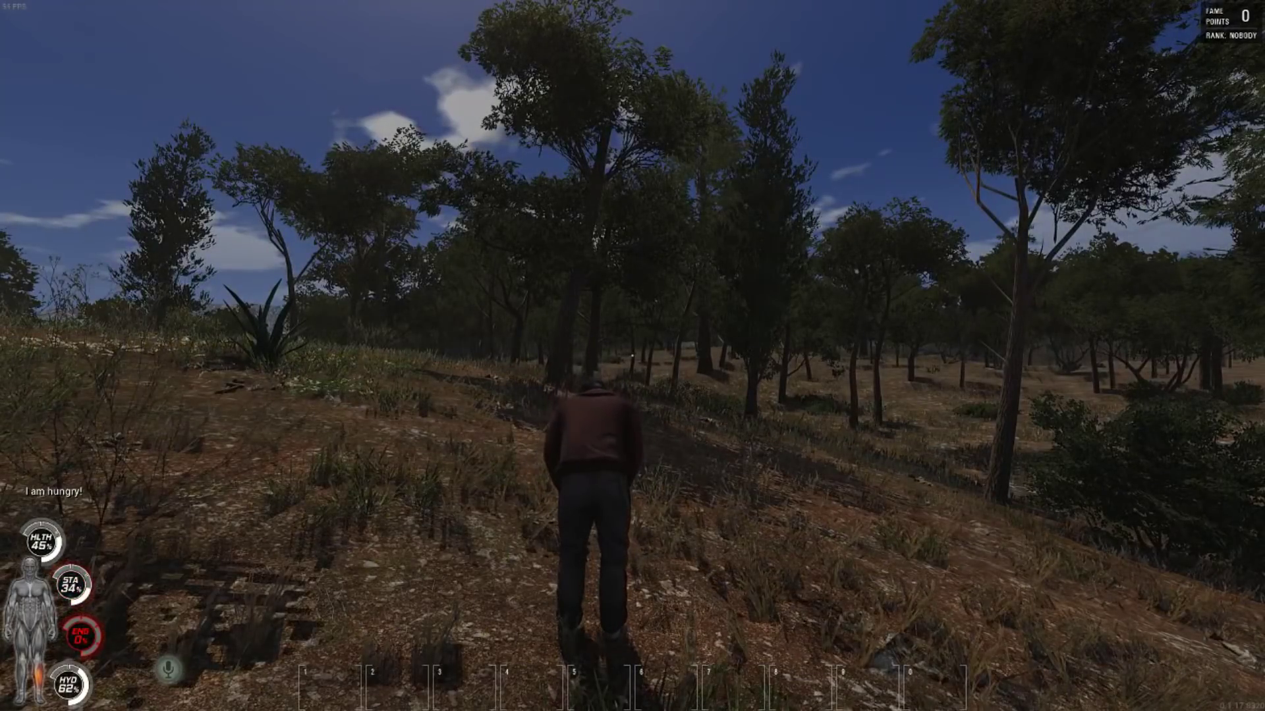
Run the character through woodland and meadow in third- and first-person views to check in-game performance, and start cutting a bush
{"action": "key", "text": "w"}
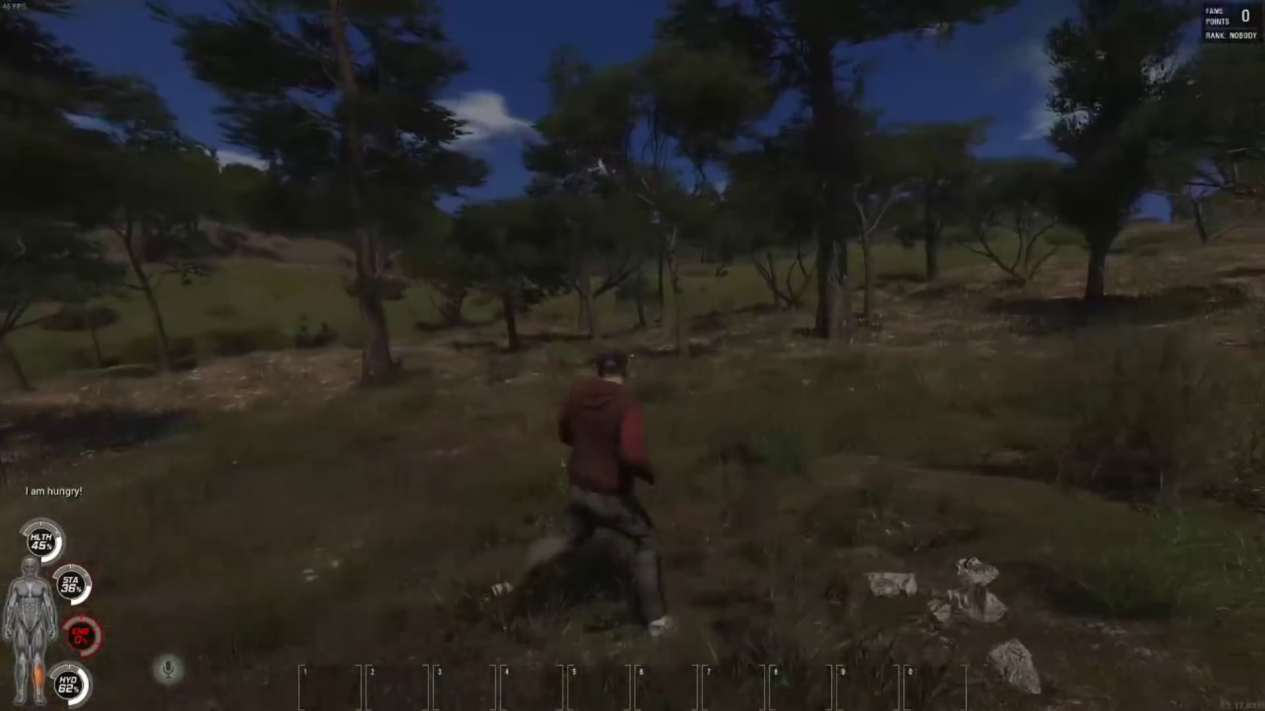
{"action": "right_click", "coordinate": [632, 356]}
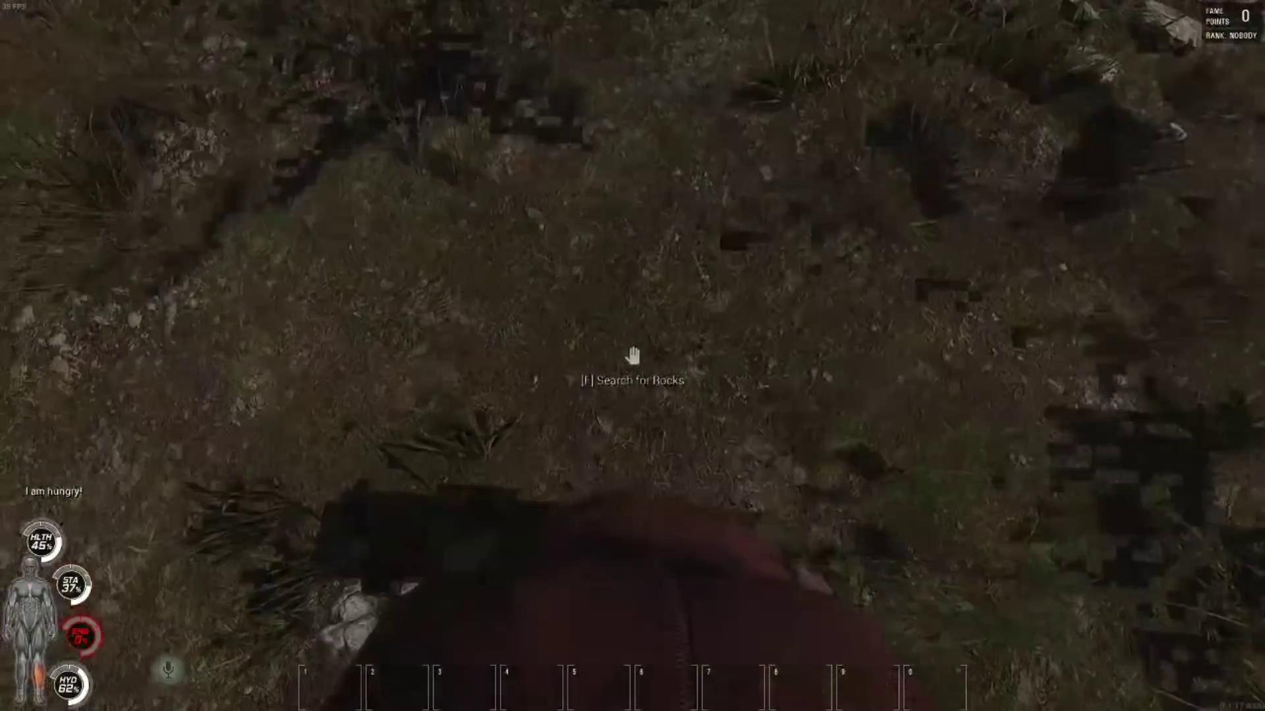
{"action": "key", "text": "w"}
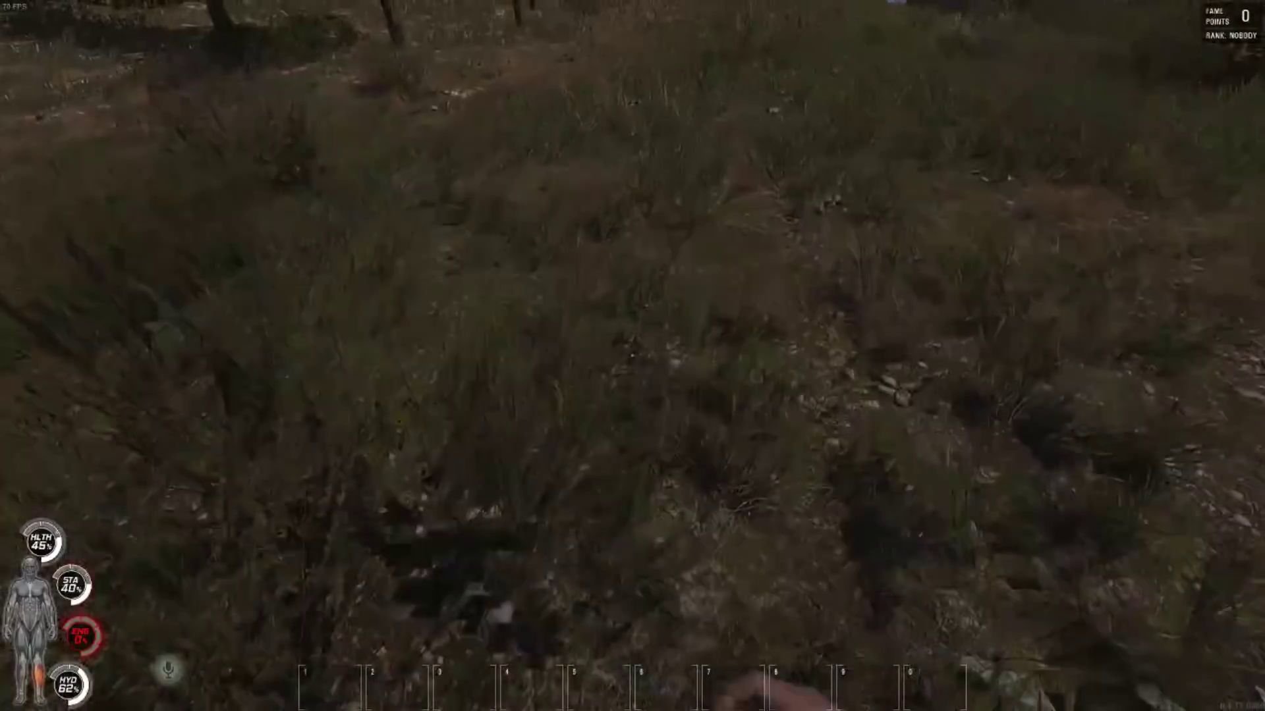
{"action": "key", "text": "w"}
{"action": "right_click", "coordinate": [632, 356]}
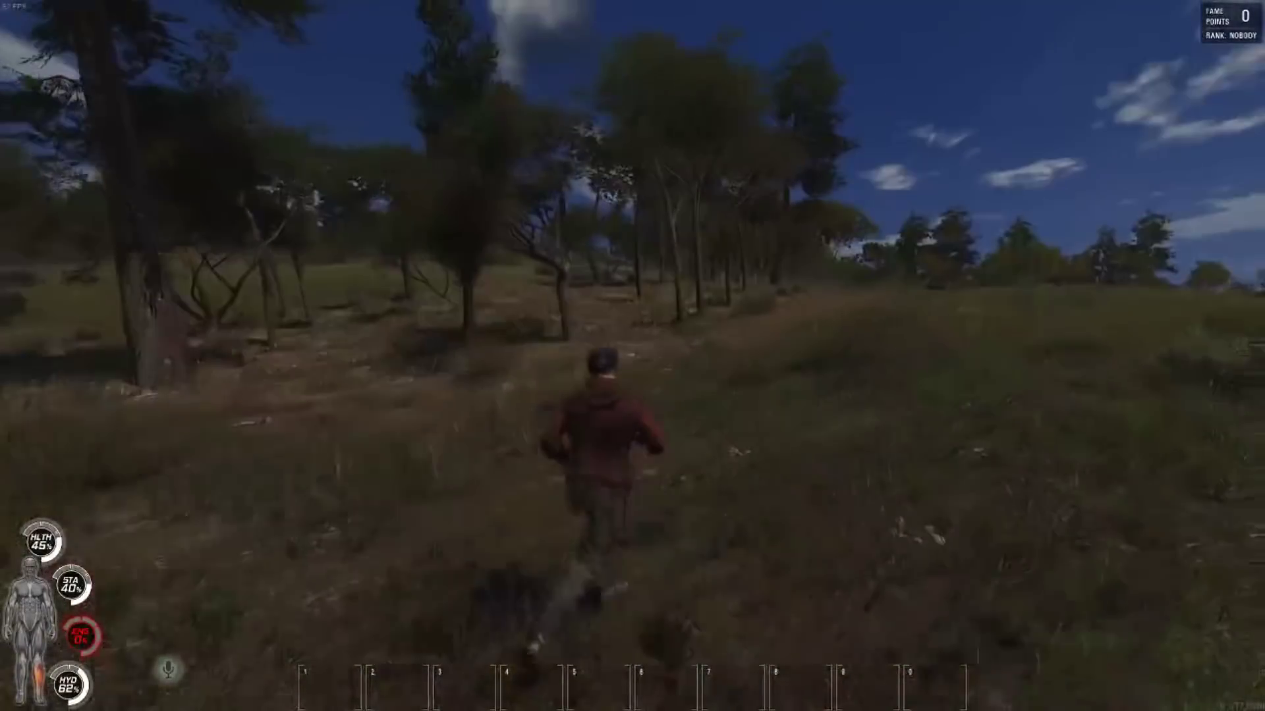
{"action": "key", "text": "w"}
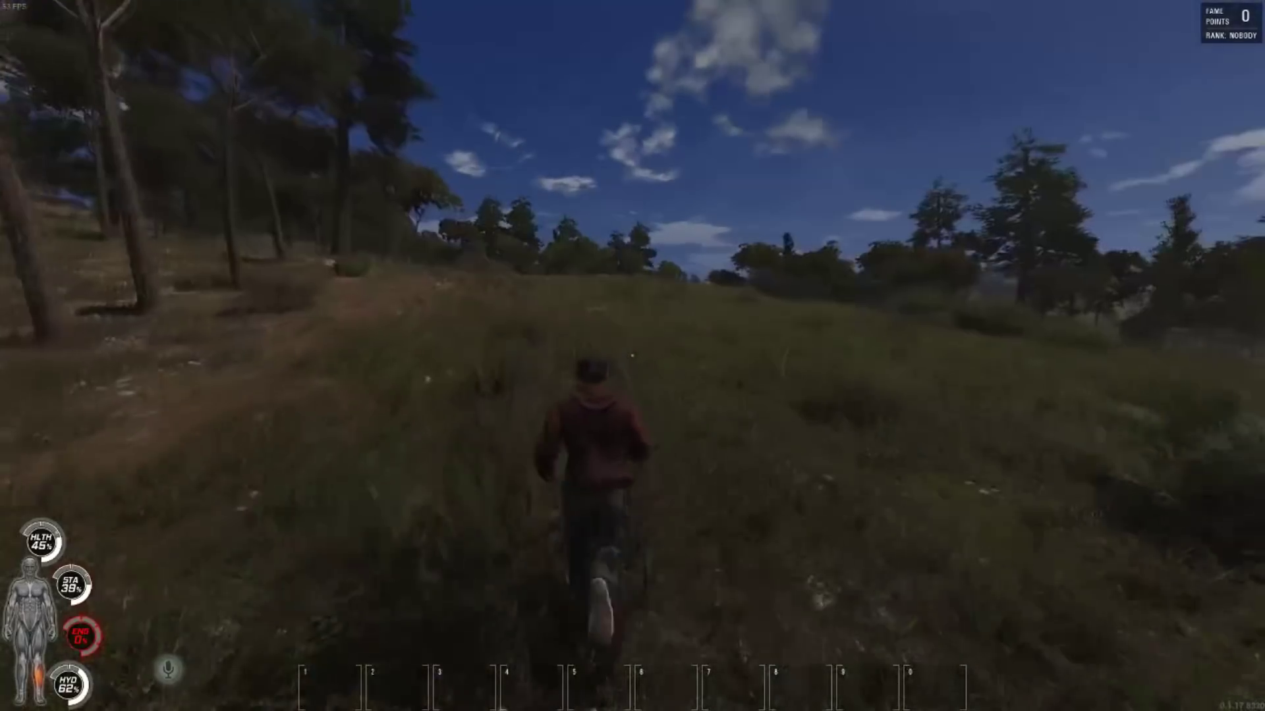
{"action": "key", "text": "w"}
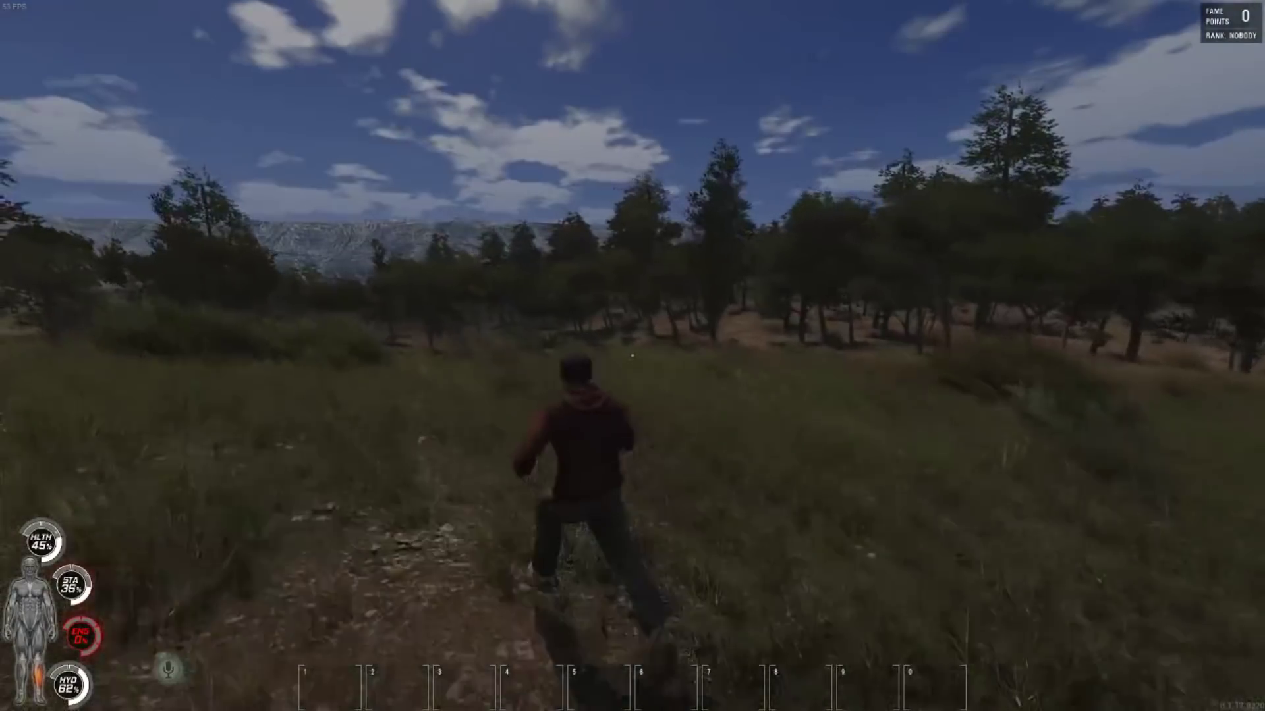
{"action": "key", "text": "w"}
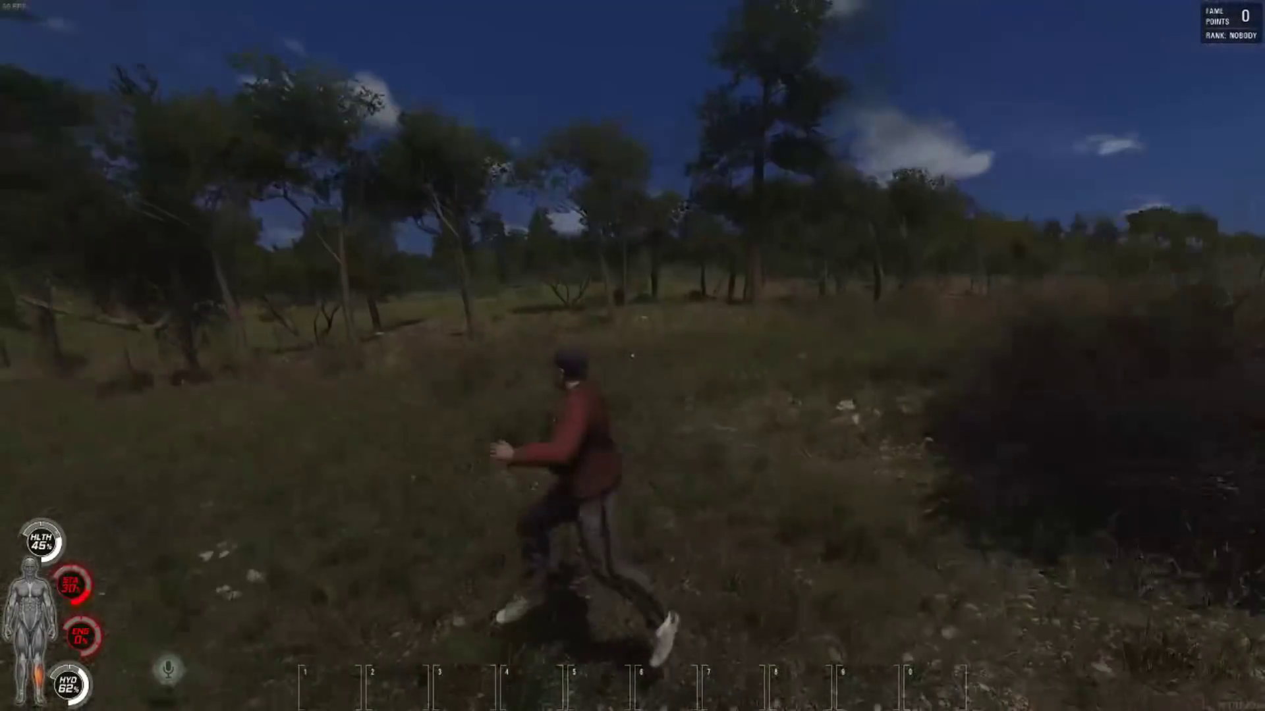
{"action": "key", "text": "w"}
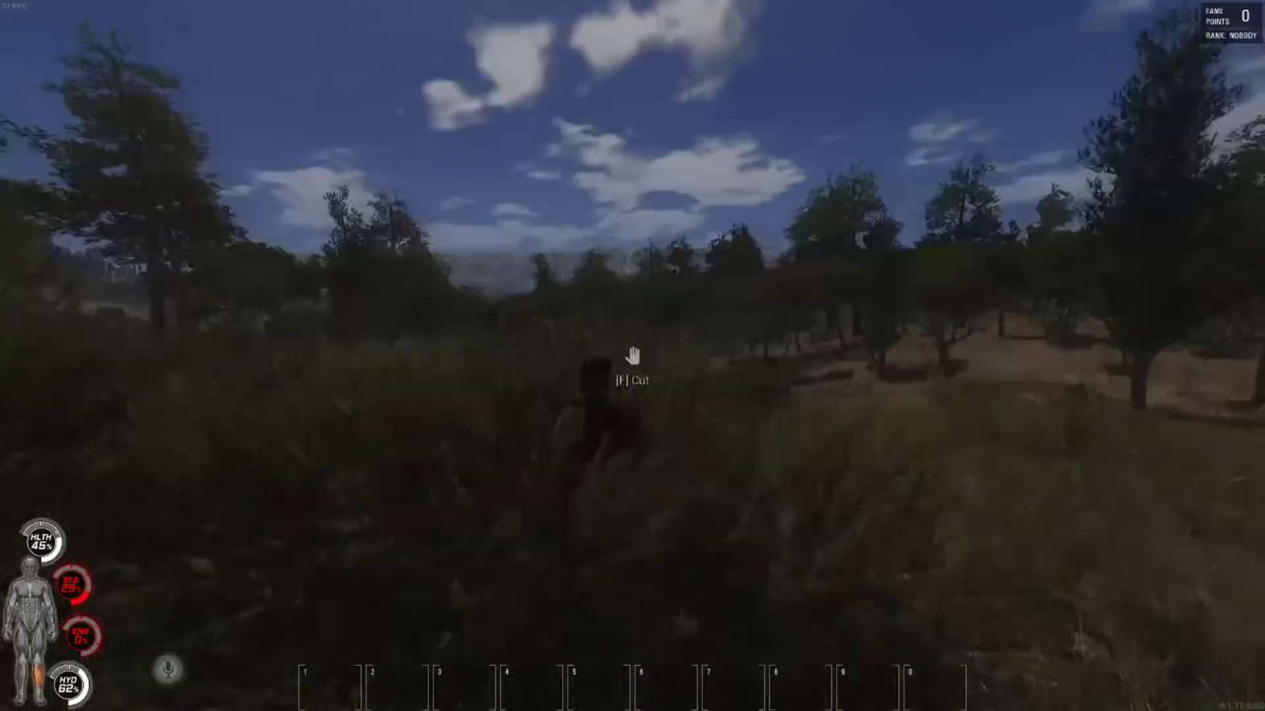
{"action": "key", "text": "f"}
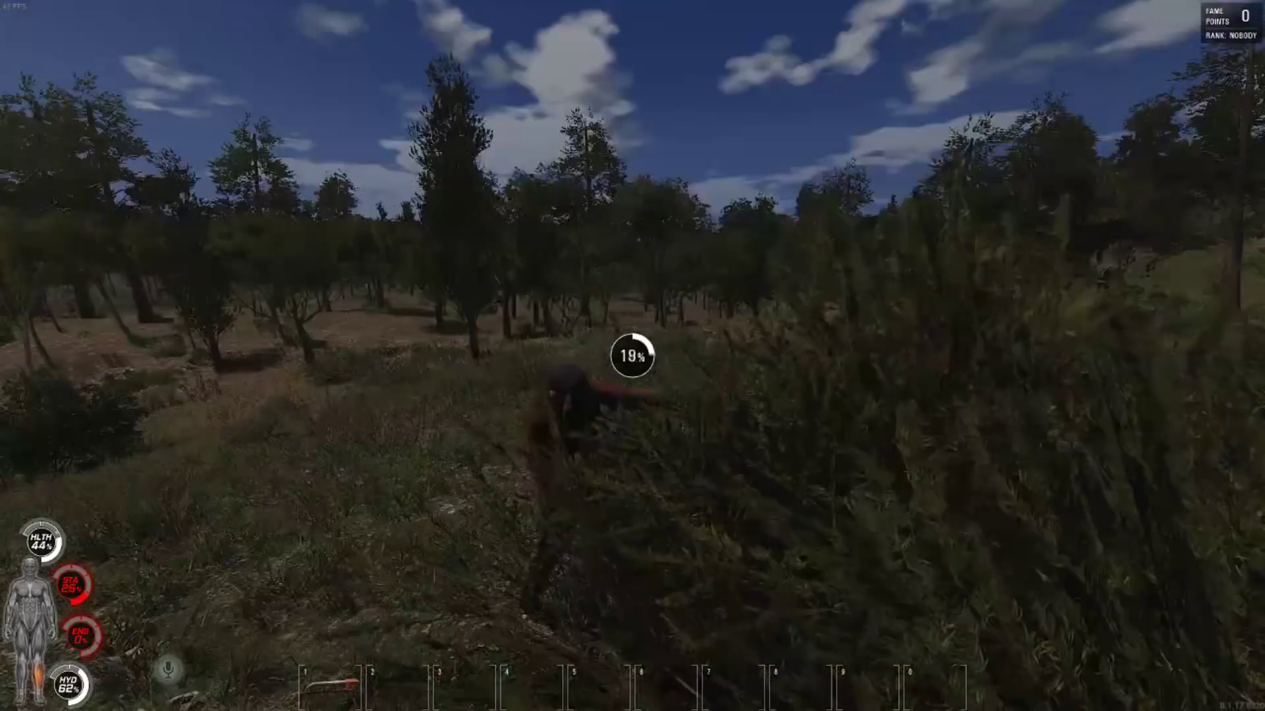